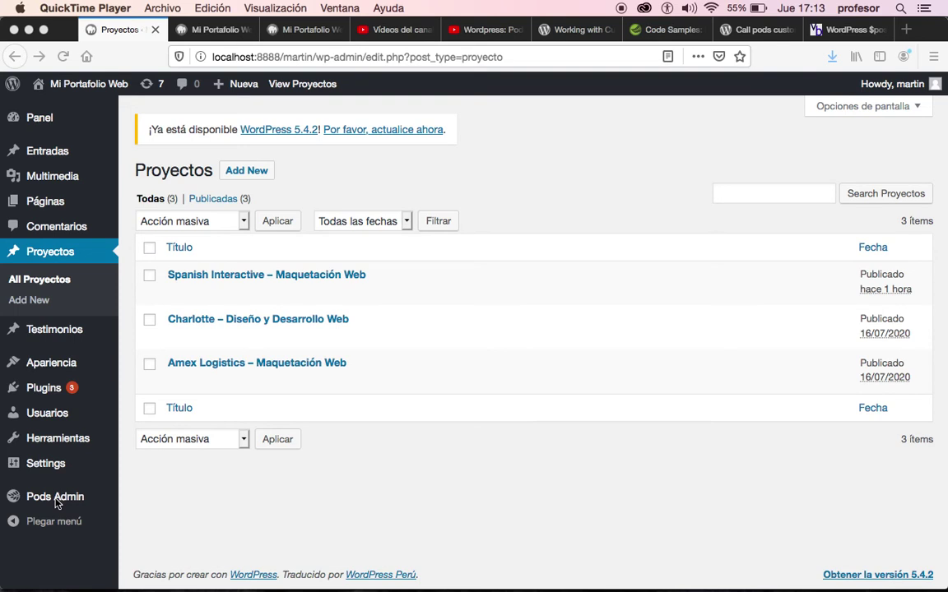
Open the Proyectos pod for editing in the Pods administration.
click(56, 504)
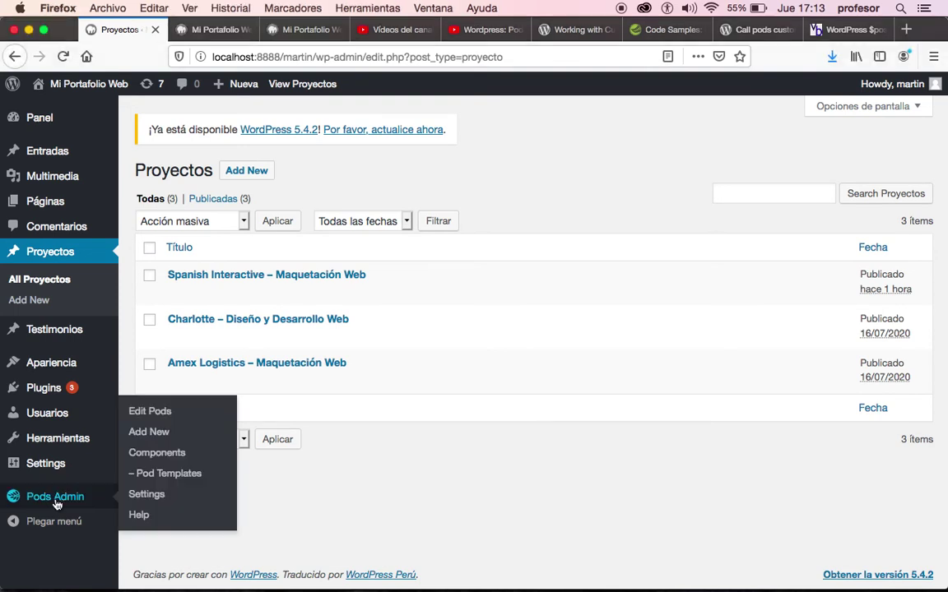
click(157, 417)
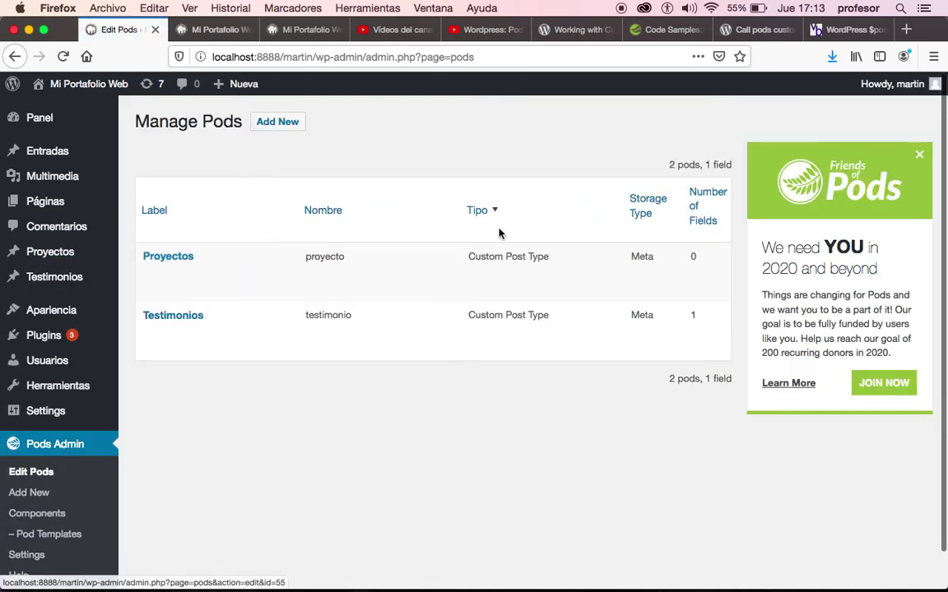
click(153, 277)
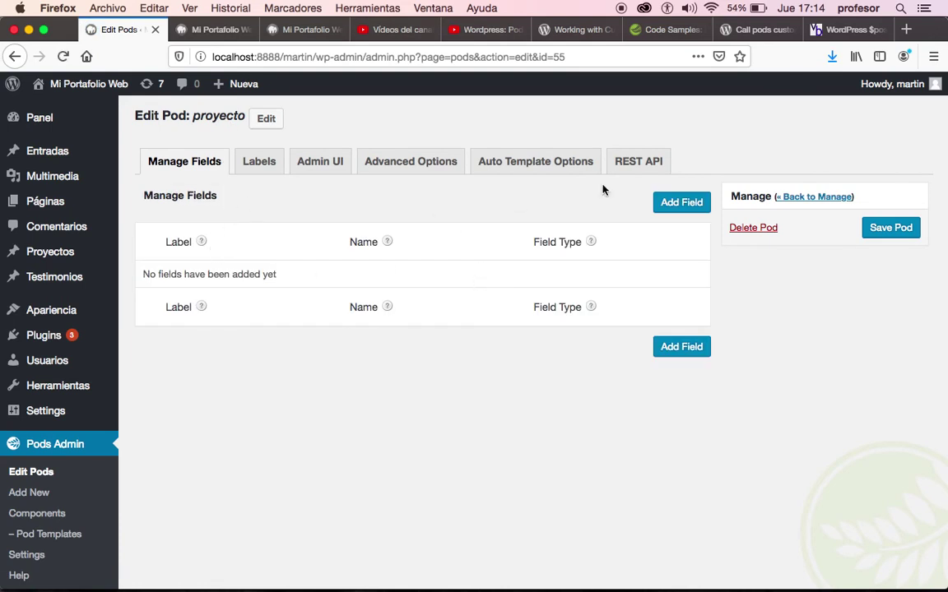
Add a new field to the proyecto pod with the label "Tecnologías" and the name "tecnologias".
click(672, 210)
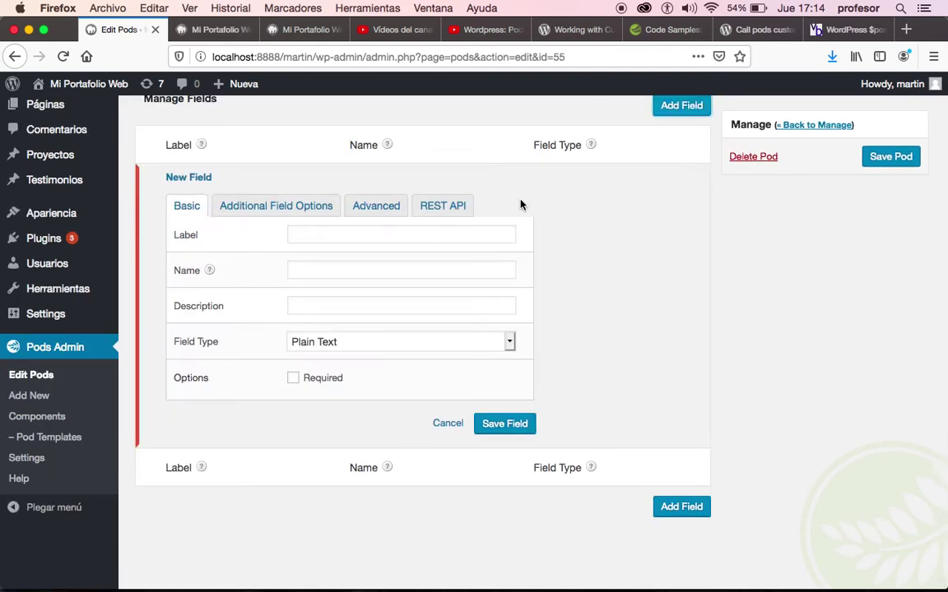
click(357, 233)
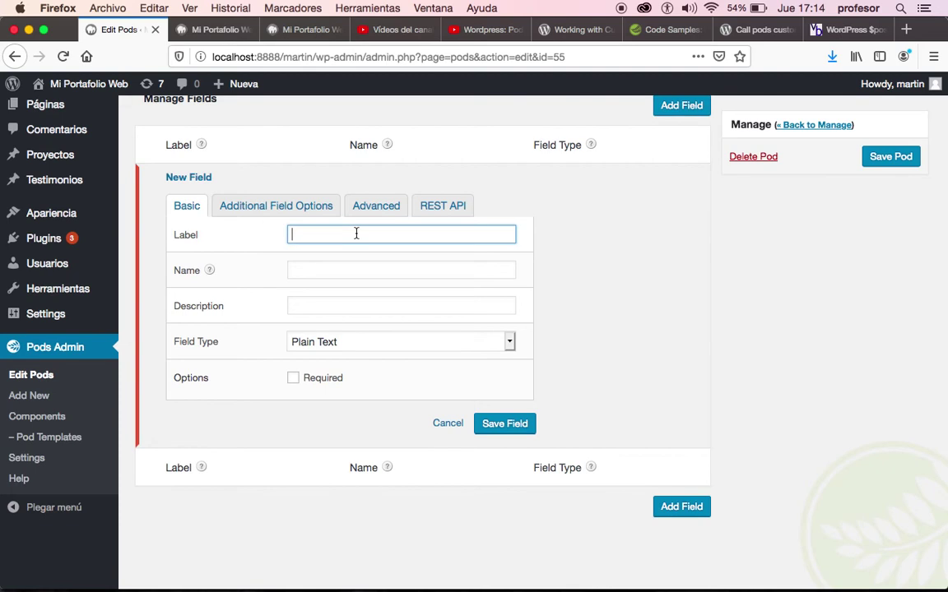
text(Teco)
key(BackSpace)
text(nologías)
click(316, 266)
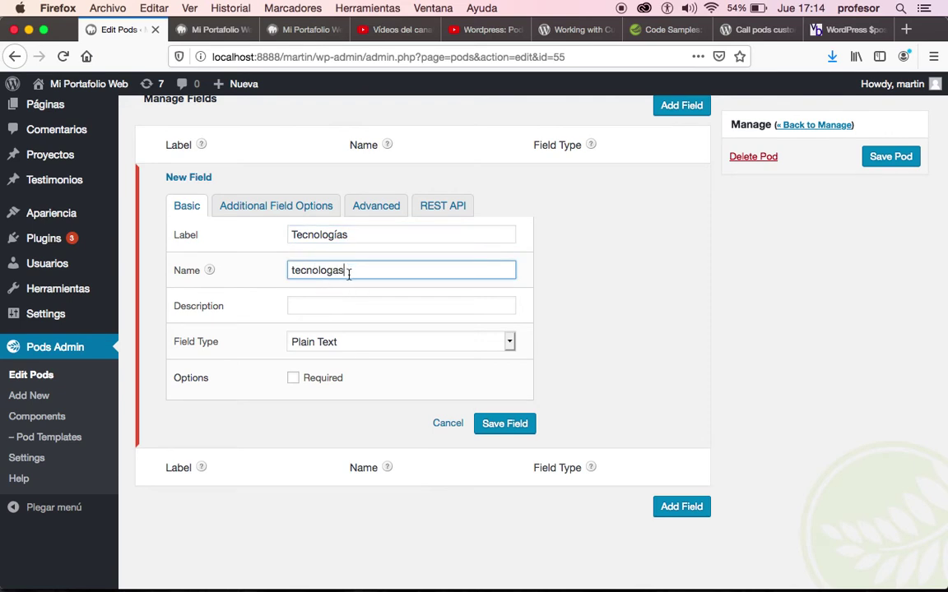
click(333, 273)
text(i)
double_click(351, 271)
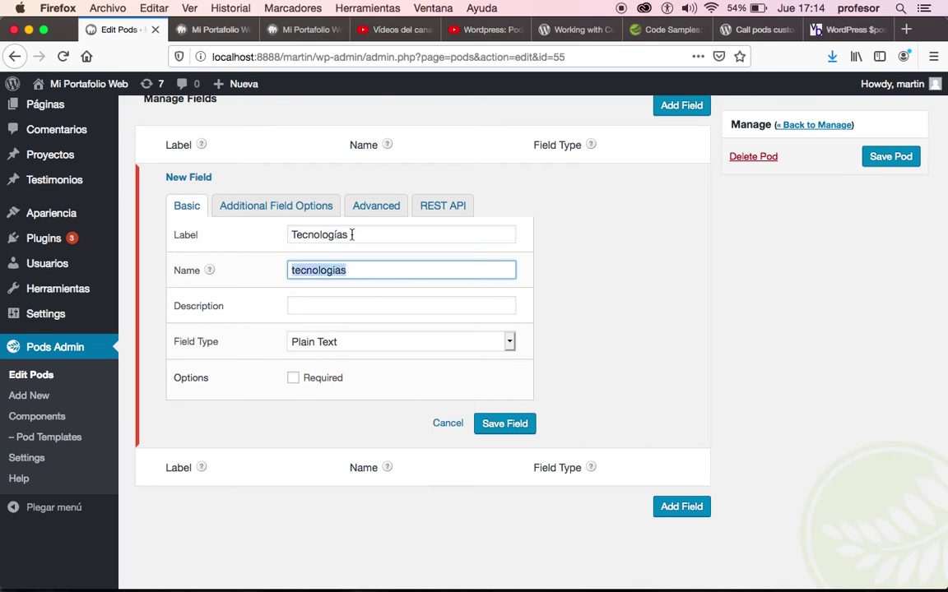
click(368, 270)
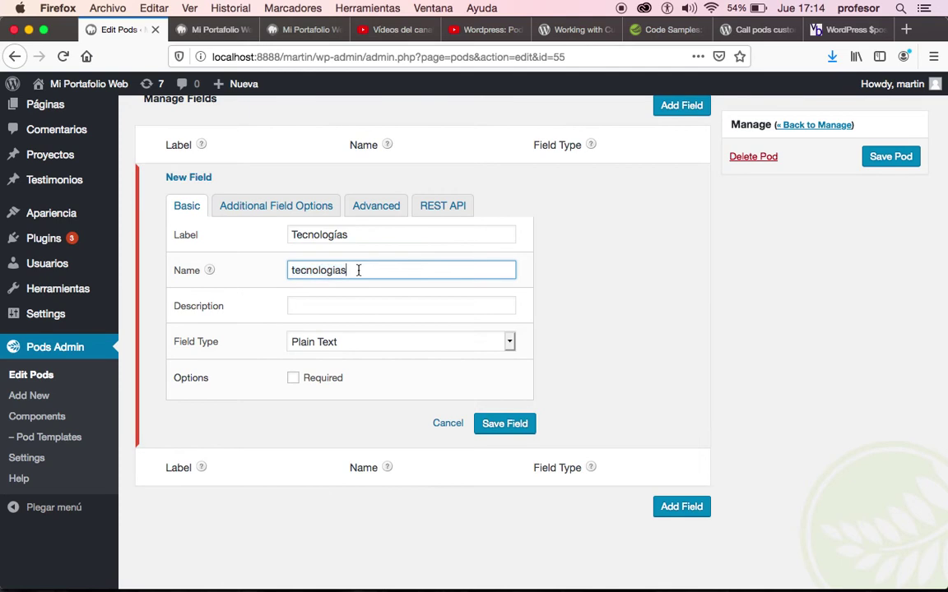
Describe the field as "Ingresar las tecnologías usadas en el proyecto", keep it as Plain Text, and save the field and the pod.
click(300, 309)
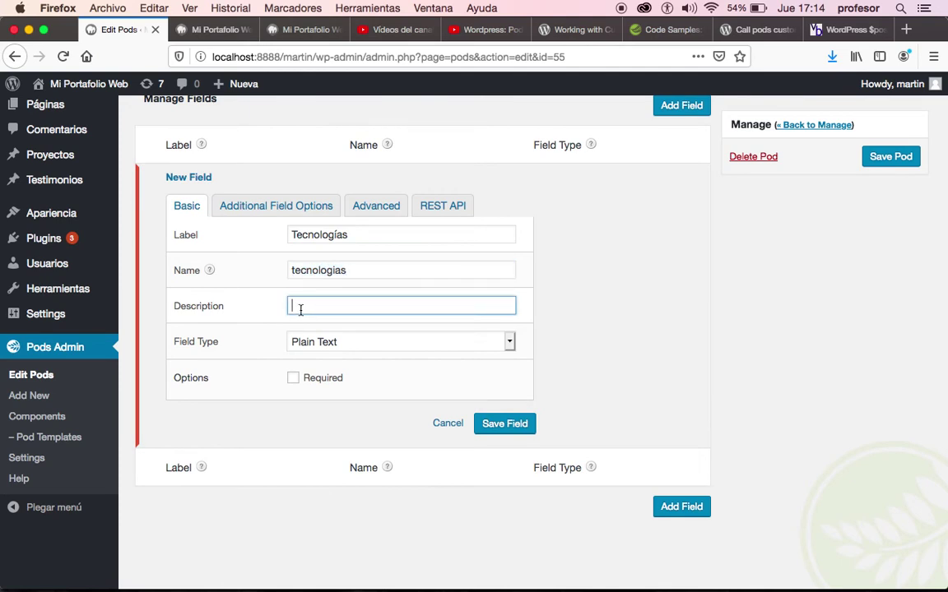
text(Ingresar las tecnol)
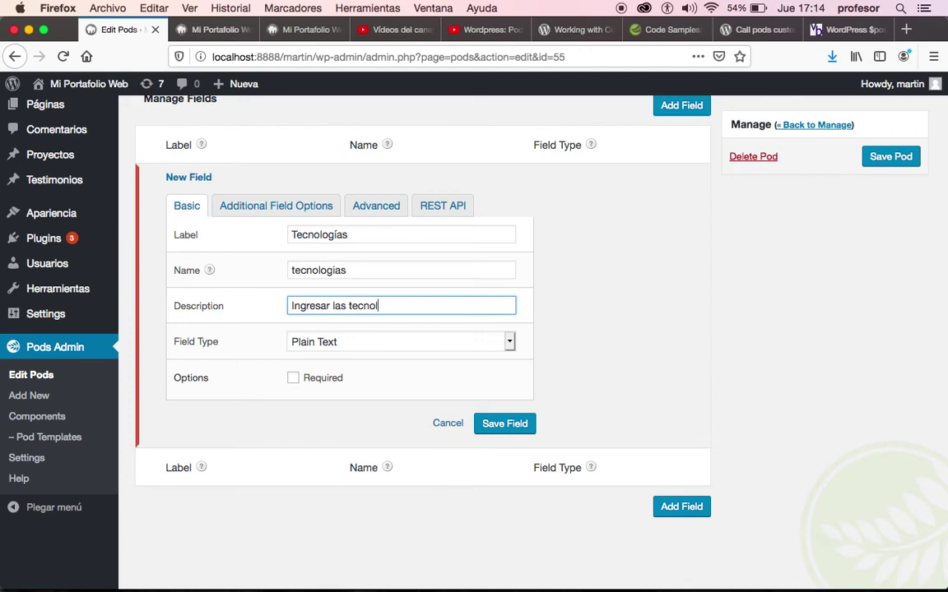
text(ogías usadas )
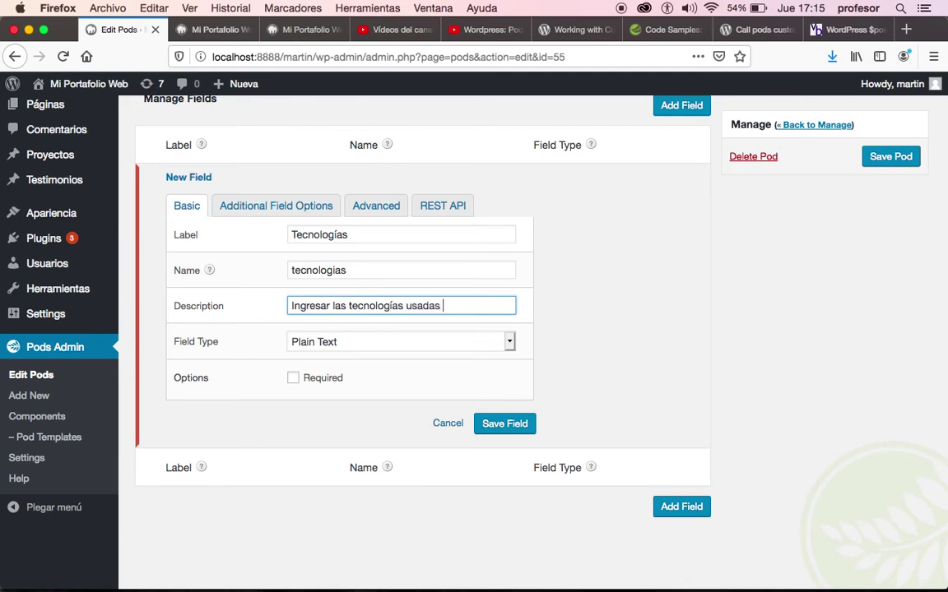
text(en el proyecto)
click(315, 340)
click(301, 343)
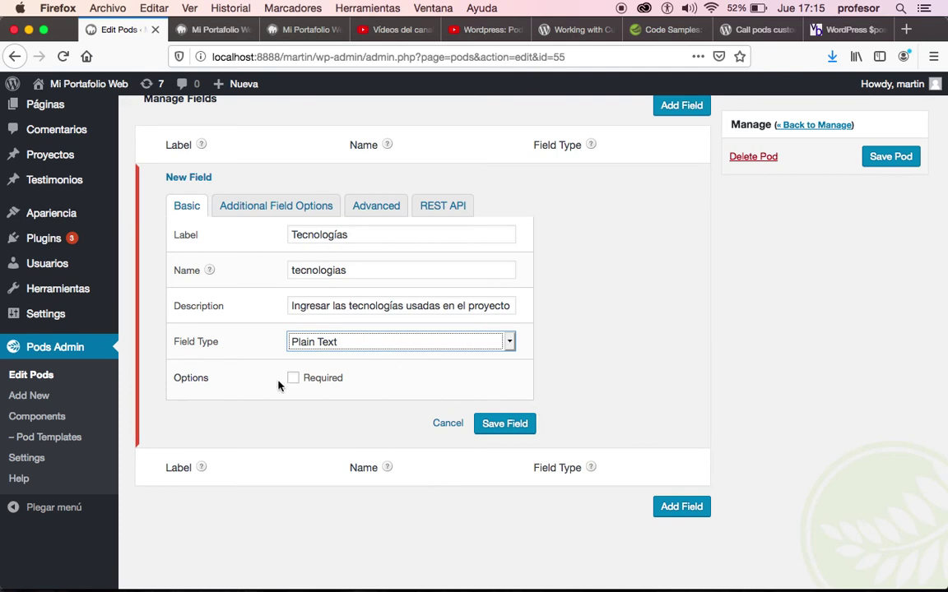
click(509, 429)
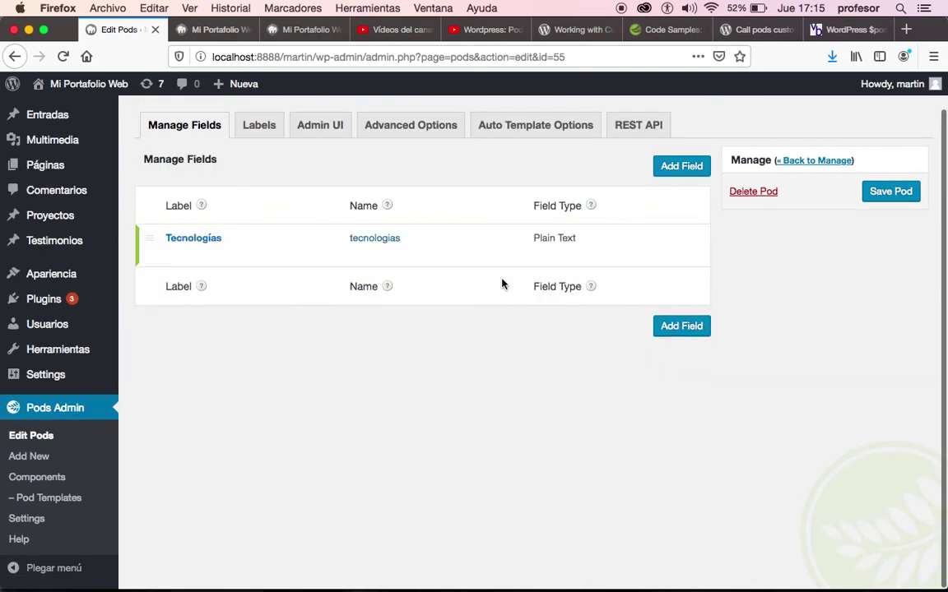
click(872, 194)
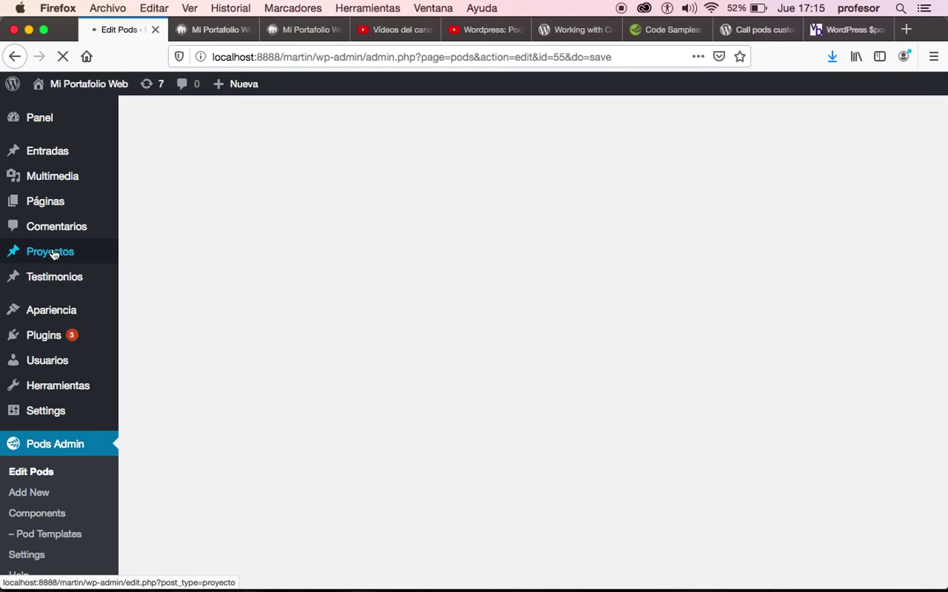
Open the "Spanish Interactive – Maquetación Web" project for editing and go to its additional fields.
mouse_move(46, 254)
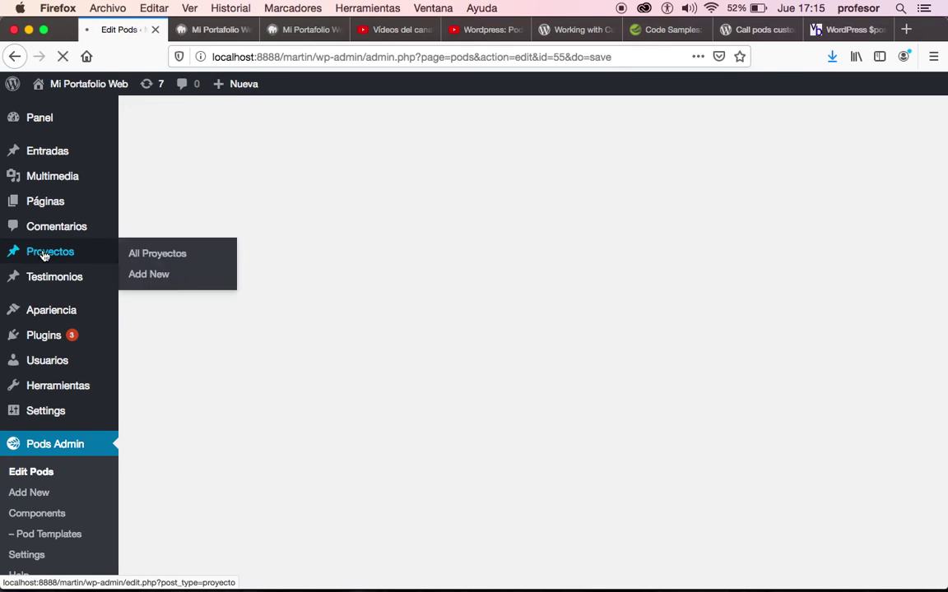
click(164, 254)
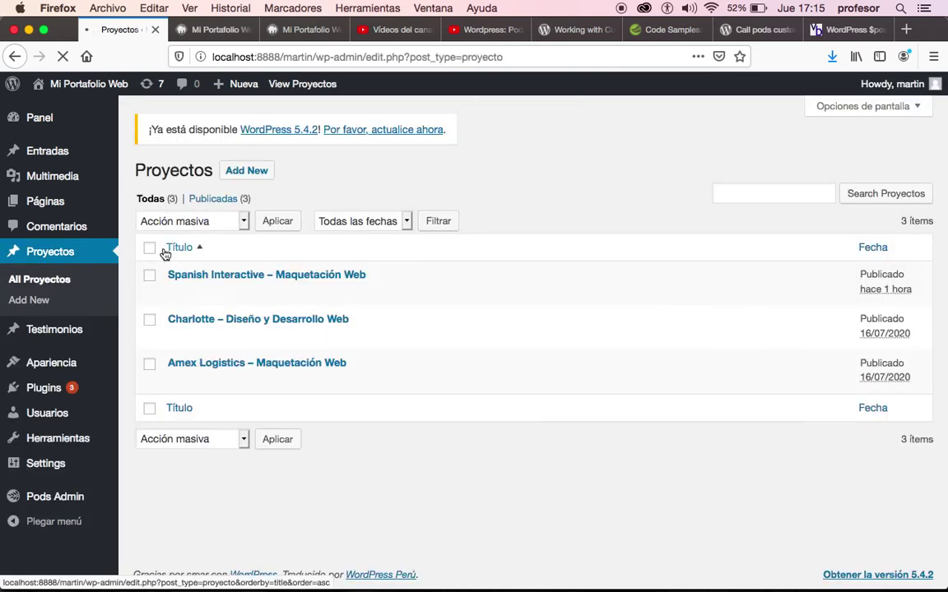
mouse_move(299, 301)
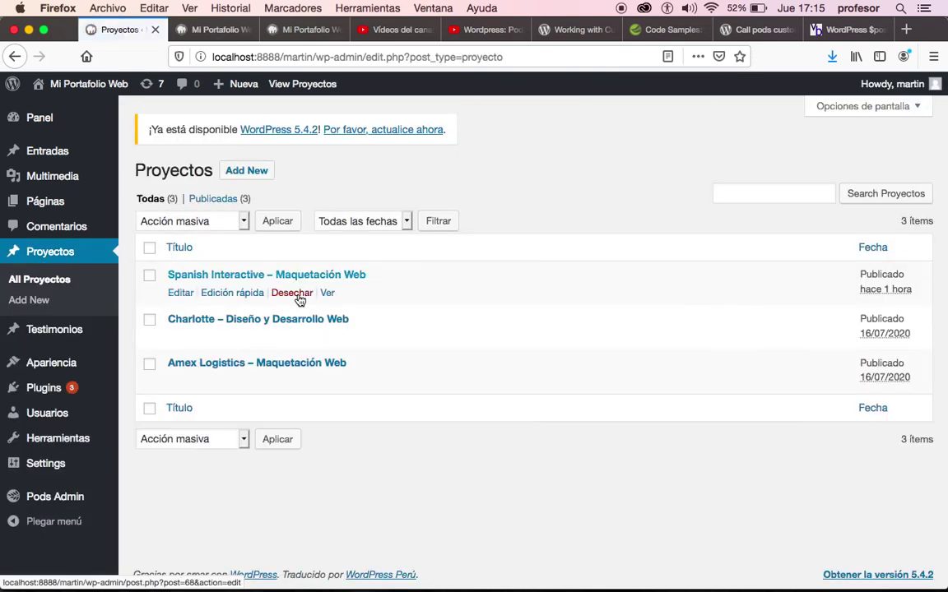
click(177, 295)
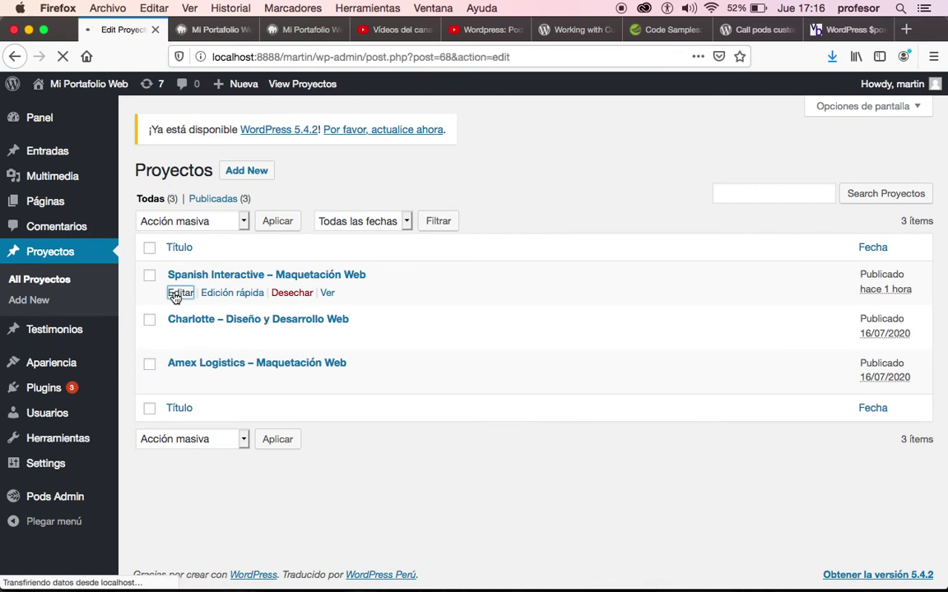
scroll(256, 389, down, 3)
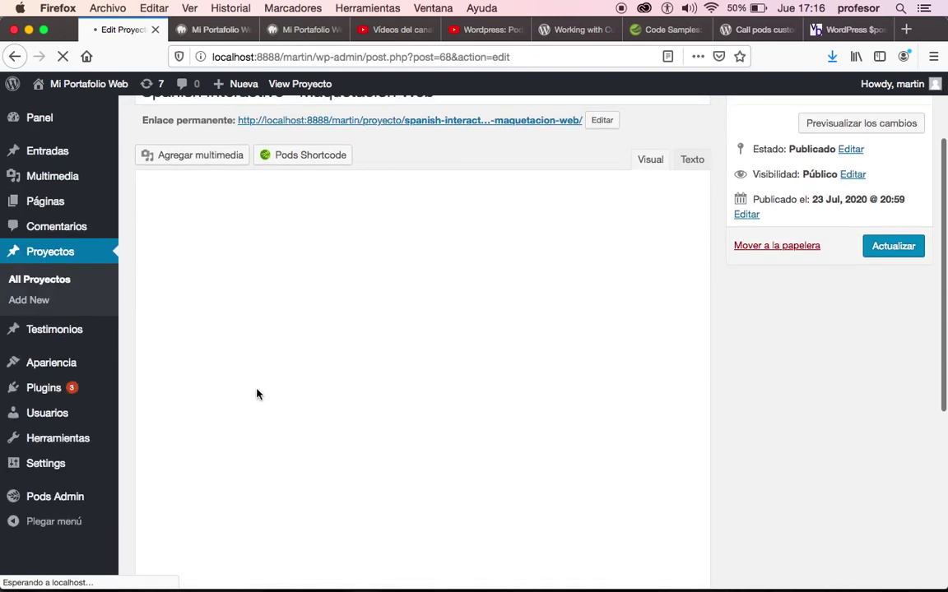
scroll(256, 394, down, 1)
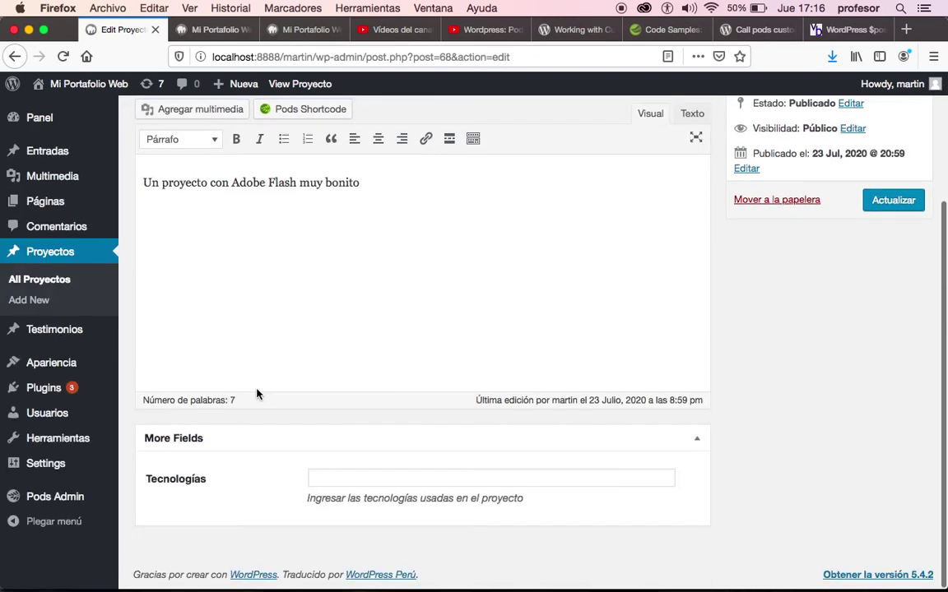
scroll(255, 395, up, 2)
scroll(256, 395, down, 2)
Set the project's Tecnologías field to "Adobe Flash, Action Script 3" and update the project.
click(331, 483)
text(Adobe Flash)
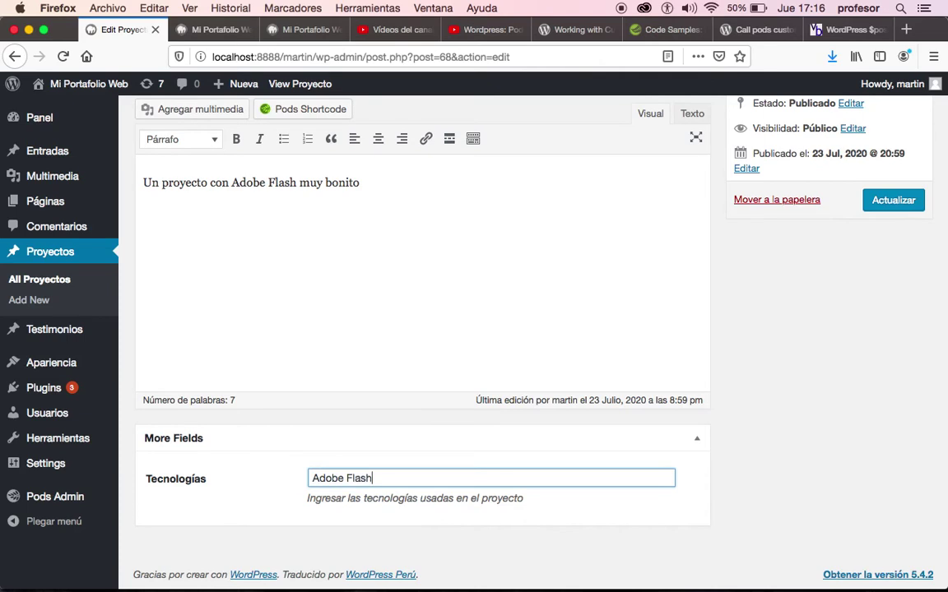
text(, Action Script 3, HTML)
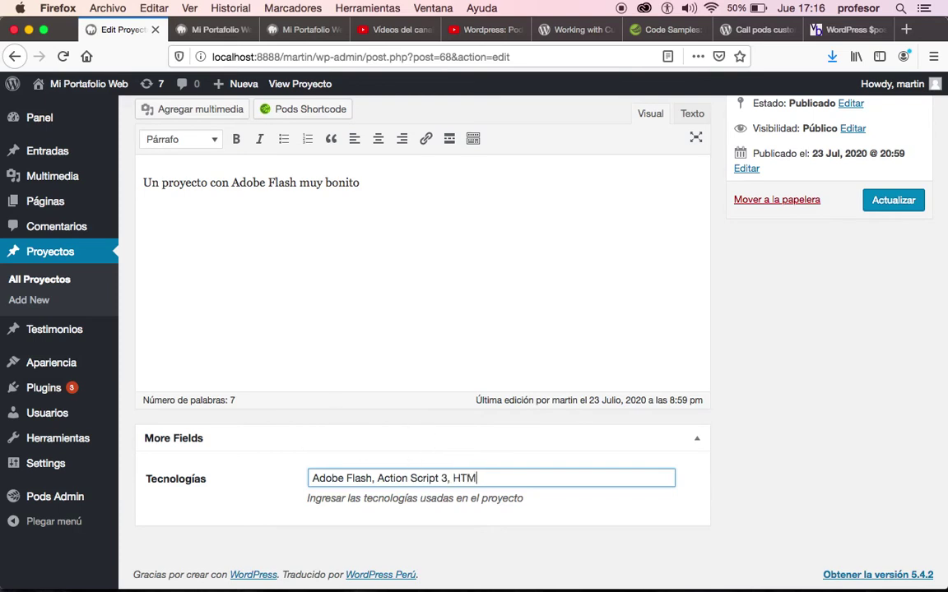
key(BackSpace)
key(BackSpace)
key(BackSpace)
scroll(429, 332, up, 1)
scroll(430, 333, down, 1)
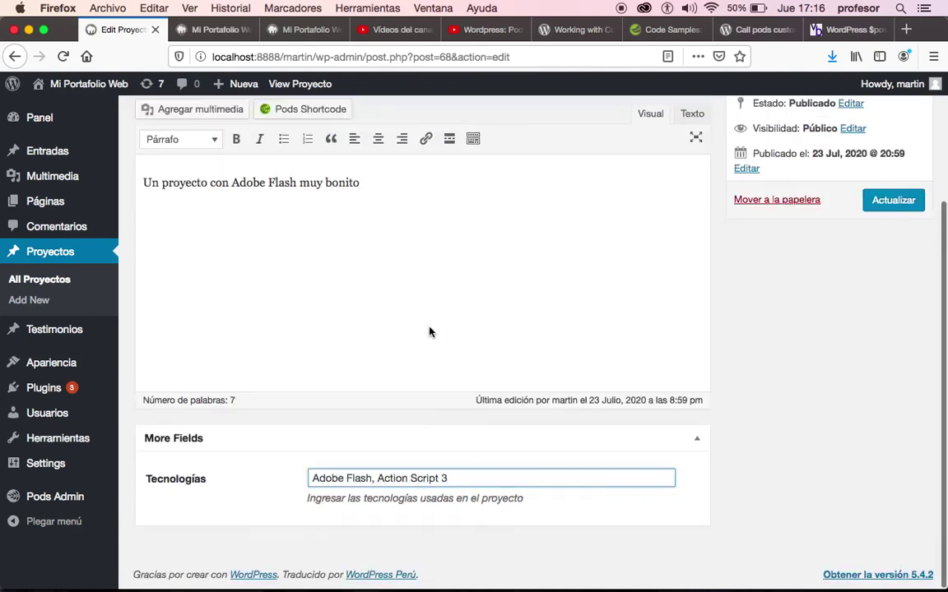
click(877, 202)
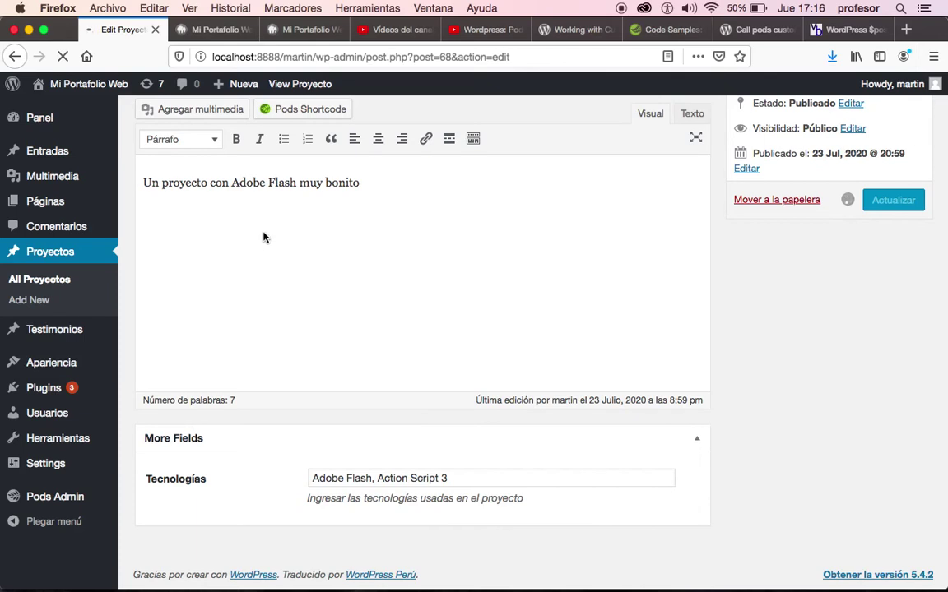
Set Tecnologías to "html, css, wordpress, php" in the "Charlotte – Diseño y Desarrollo Web" project, update it and check the saved field.
click(40, 282)
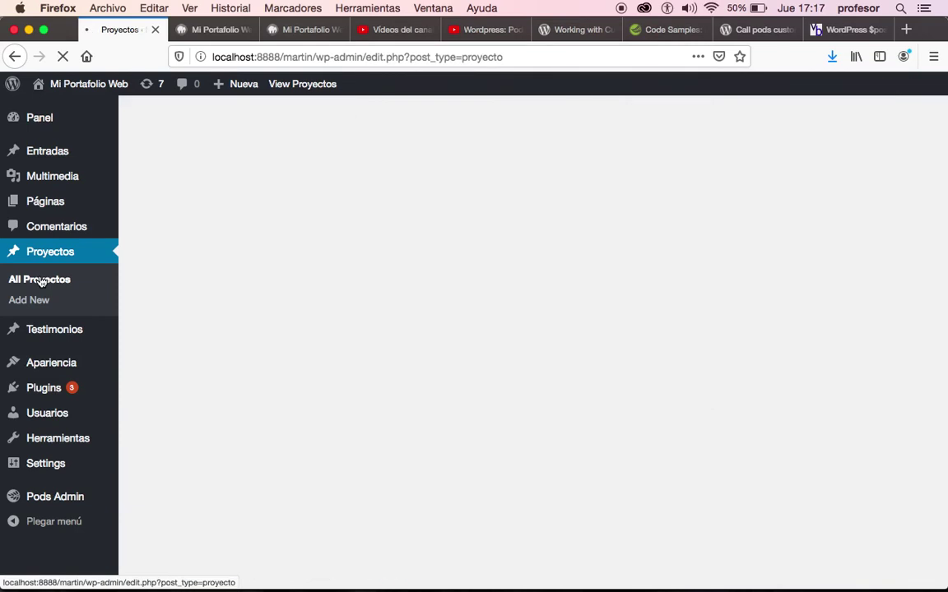
click(242, 323)
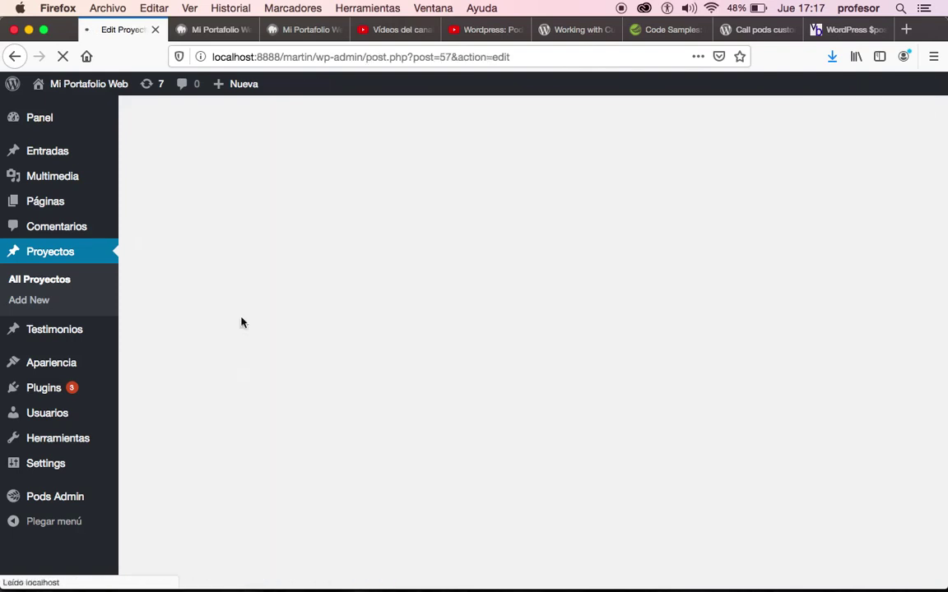
scroll(255, 387, down, 1)
scroll(260, 417, down, 4)
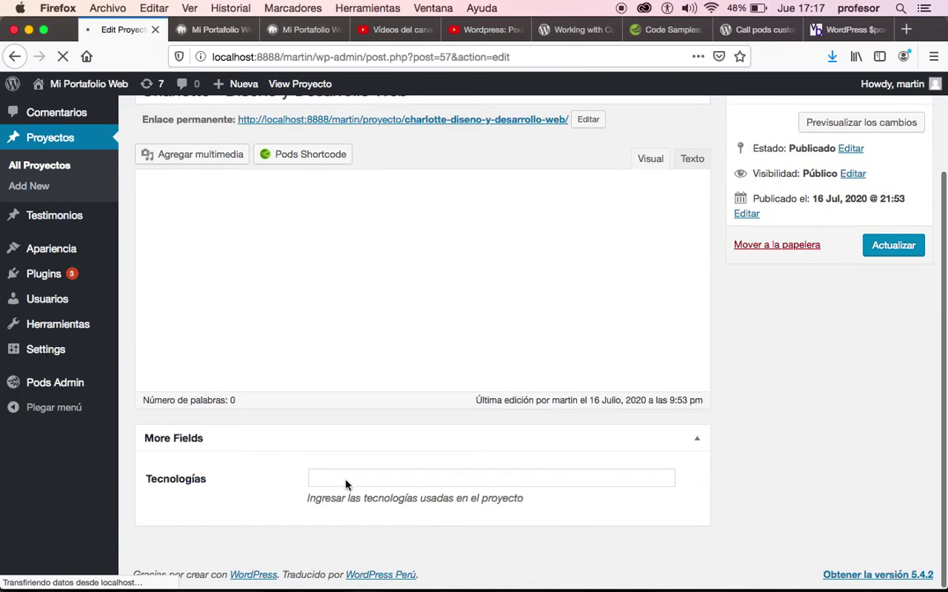
scroll(288, 436, down, 5)
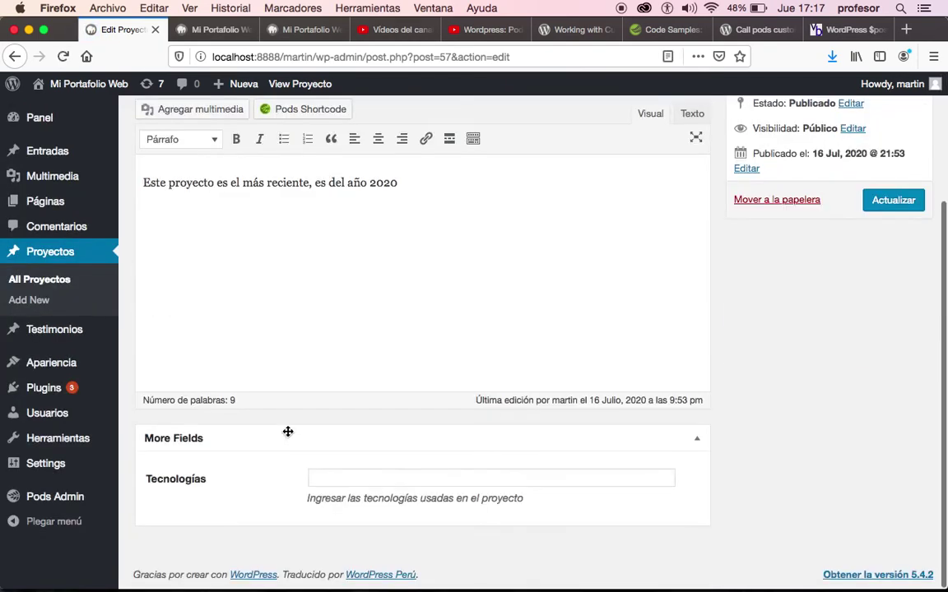
click(354, 481)
text(h)
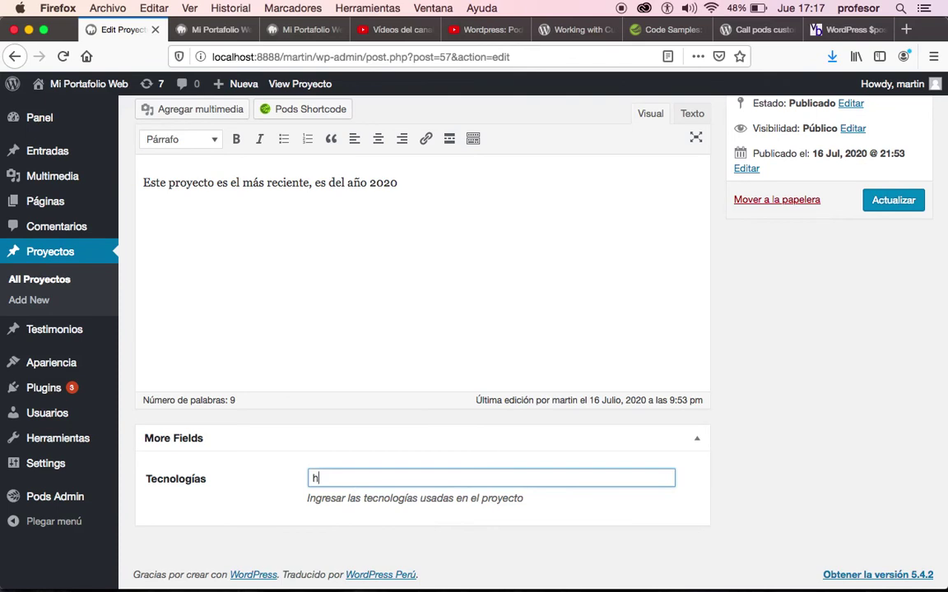
text(tml, css, wordpress, php)
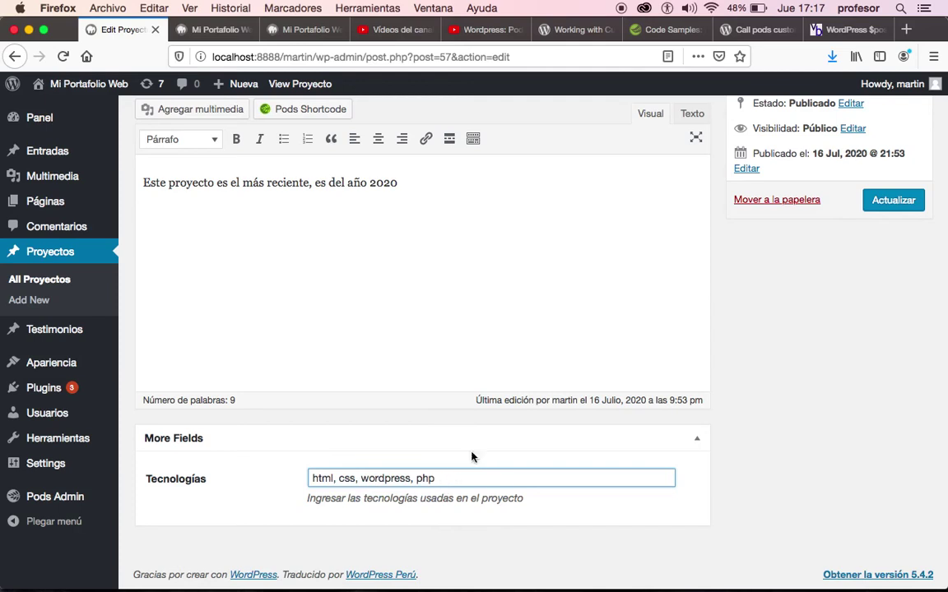
click(883, 200)
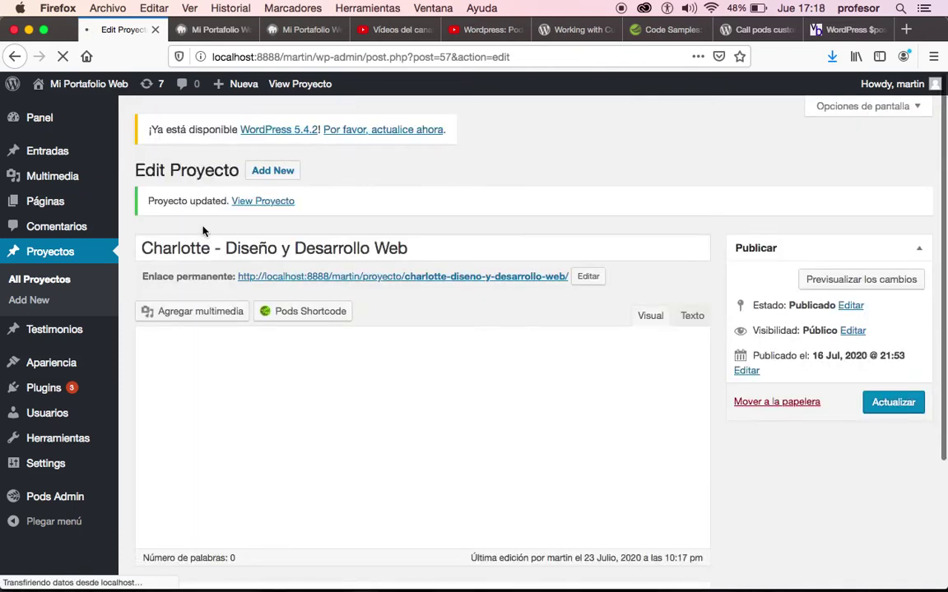
scroll(292, 444, down, 5)
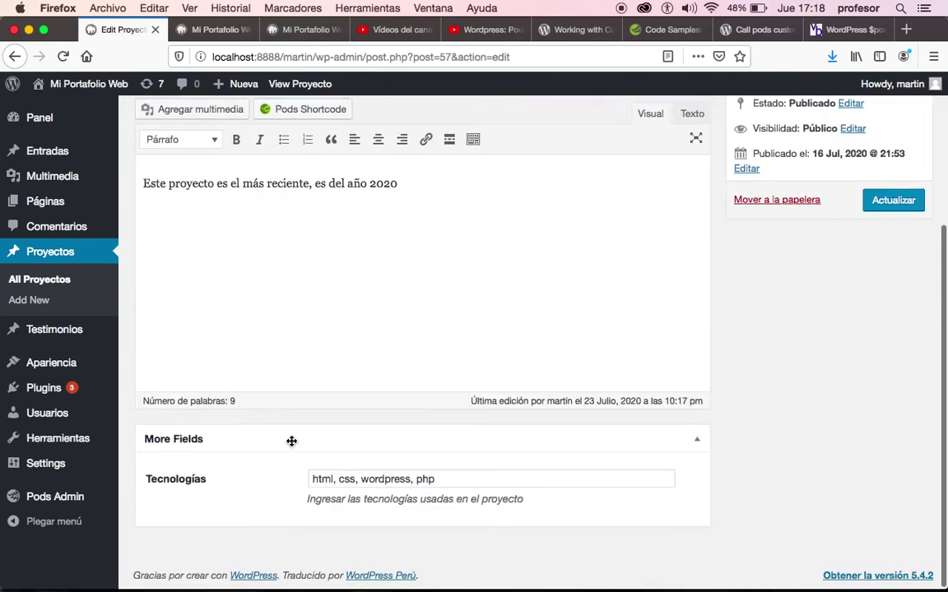
scroll(292, 442, up, 4)
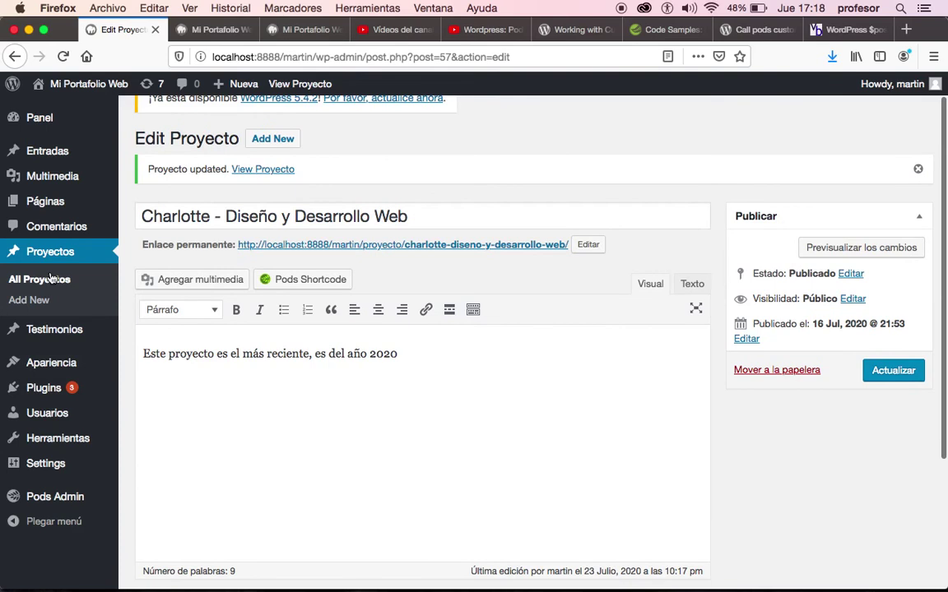
Set Tecnologías to "html y css" in the "Amex Logistics – Maquetación Web" project and update it.
click(51, 279)
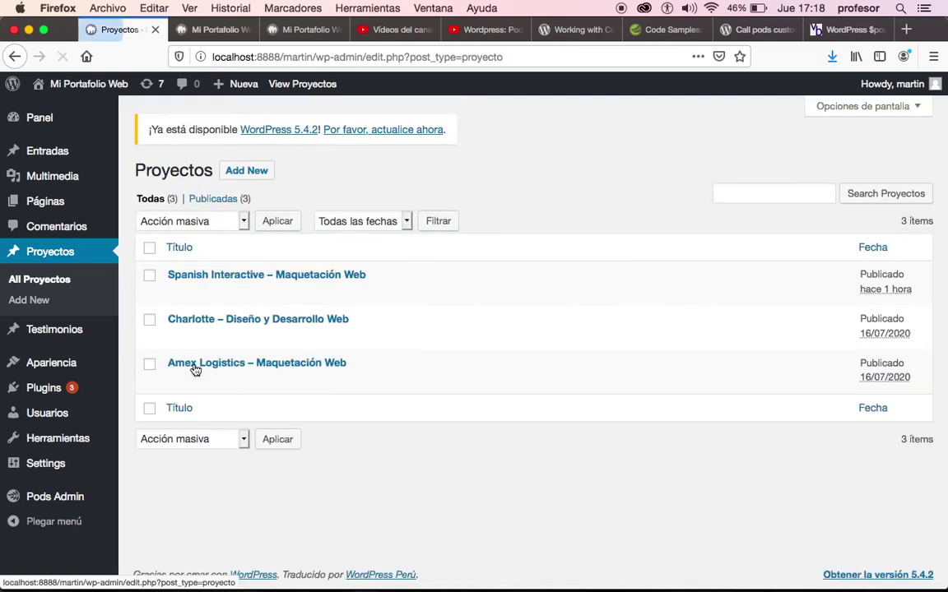
click(198, 367)
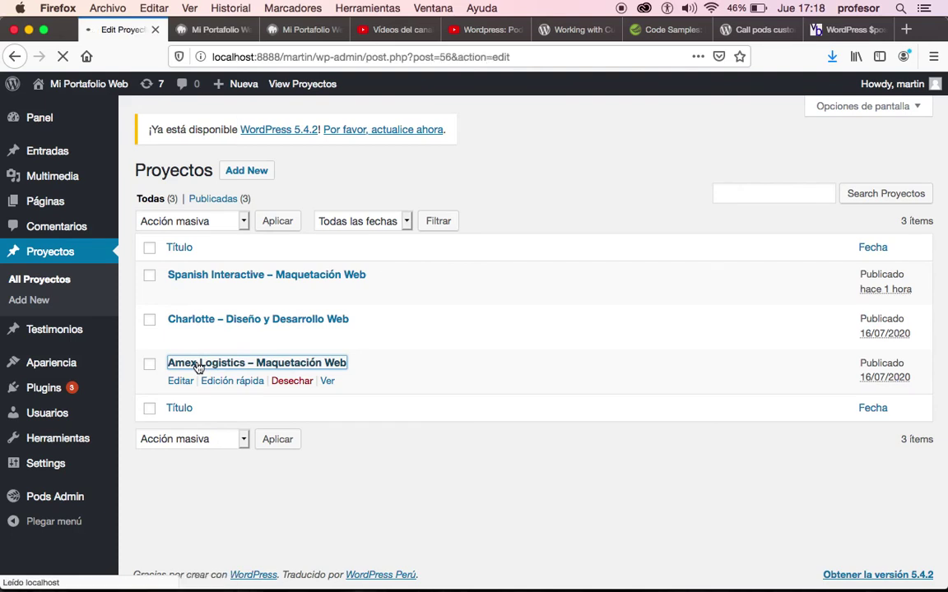
scroll(361, 447, down, 3)
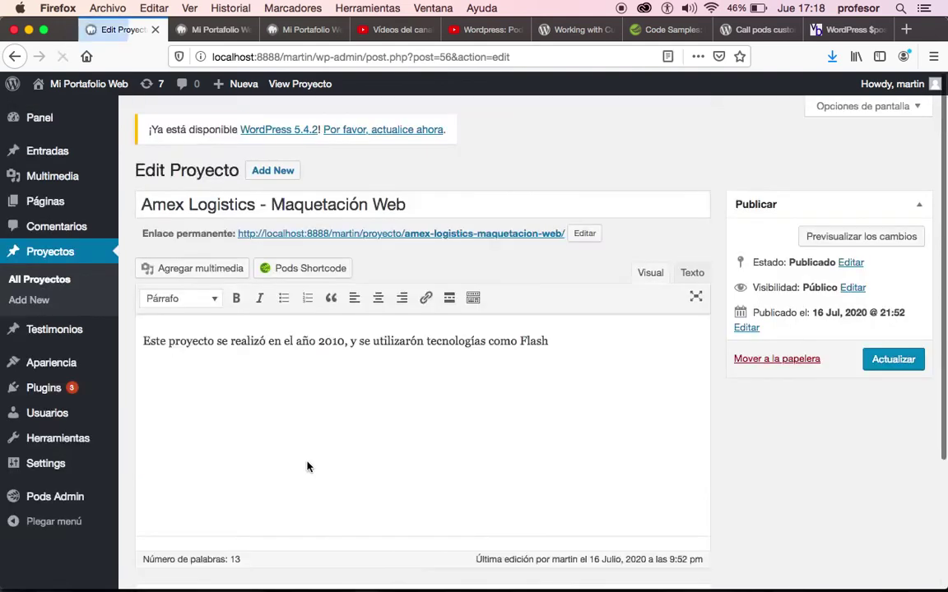
scroll(308, 465, down, 3)
click(318, 476)
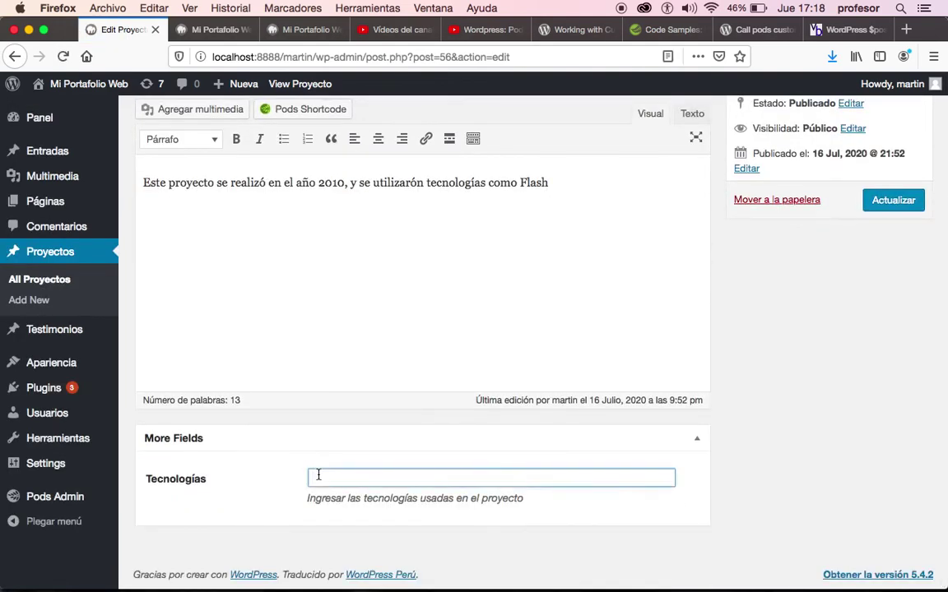
text(html y css)
click(880, 201)
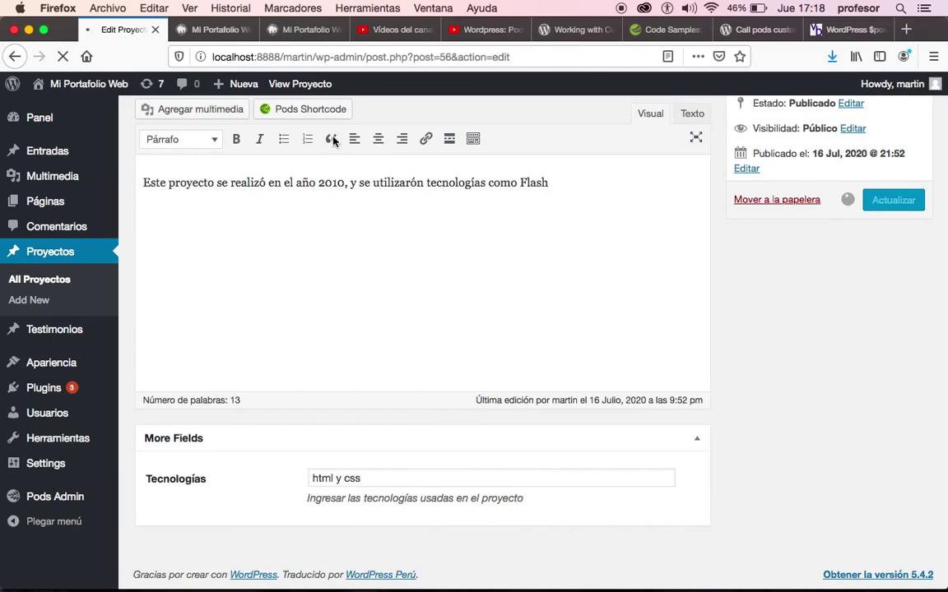
View the public page of the "Spanish Interactive – Maquetación Web" project and examine its title and description.
click(201, 31)
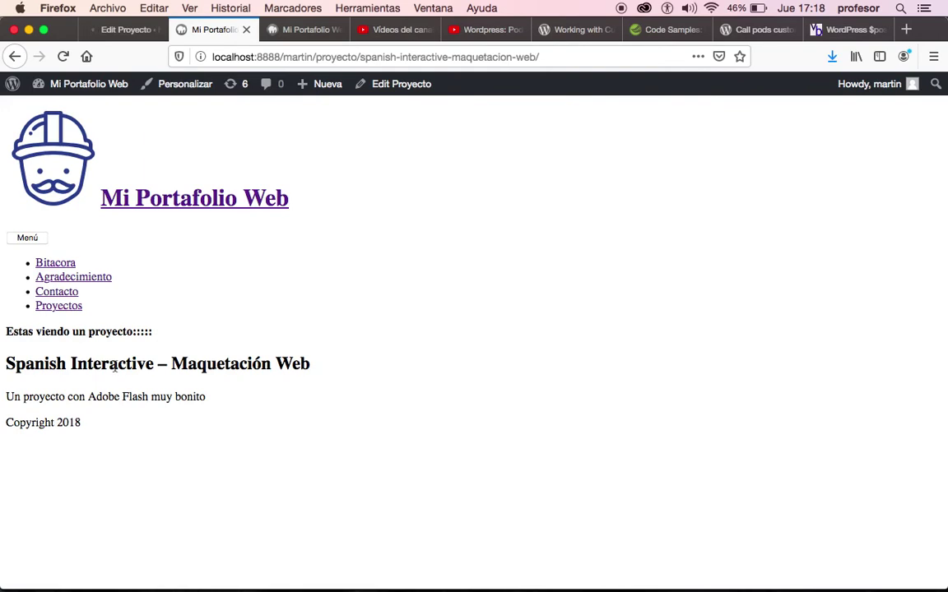
double_click(77, 397)
double_click(211, 364)
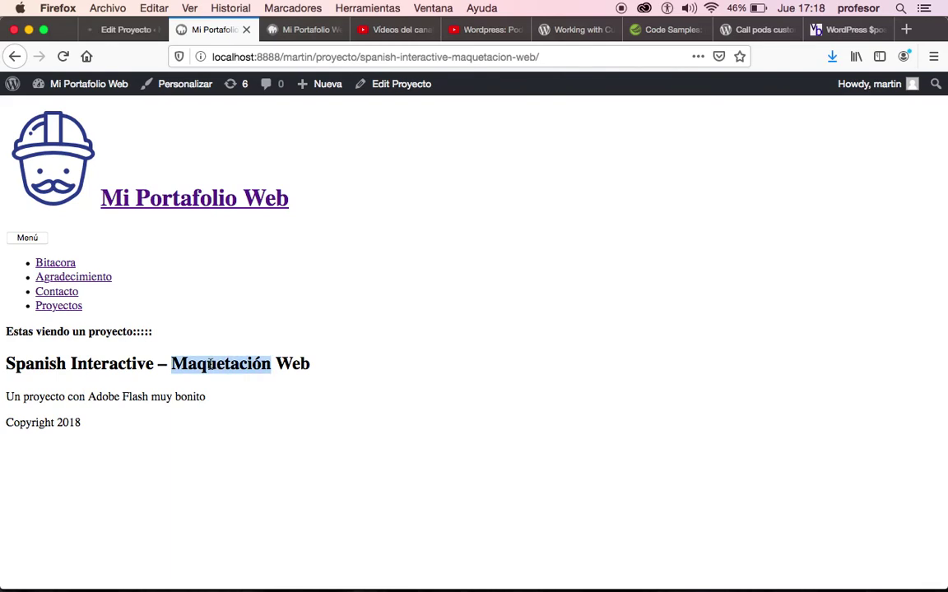
click(48, 403)
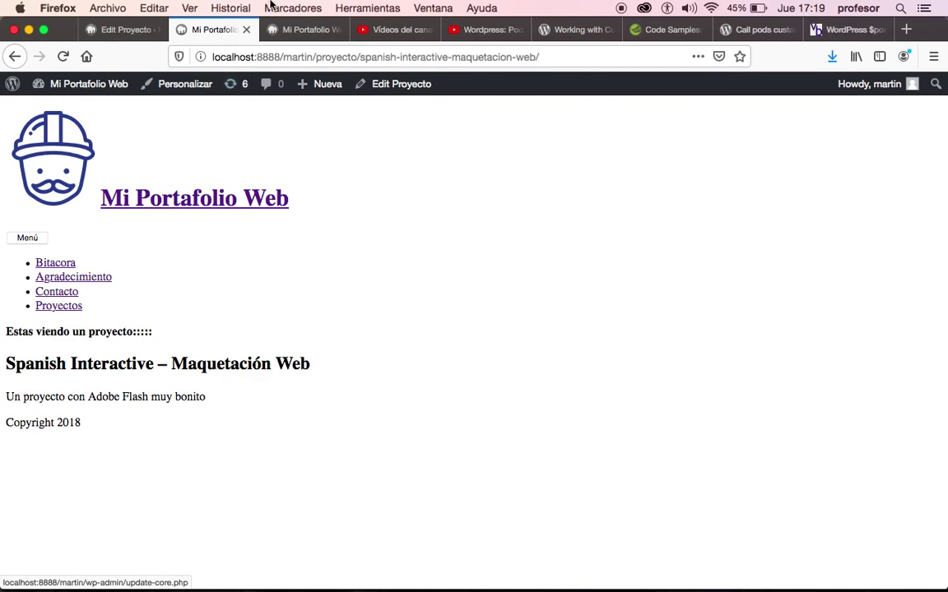
Switch to Sublime Text, show the theme's folder tree and open single-proyecto.php.
key(super+Tab)
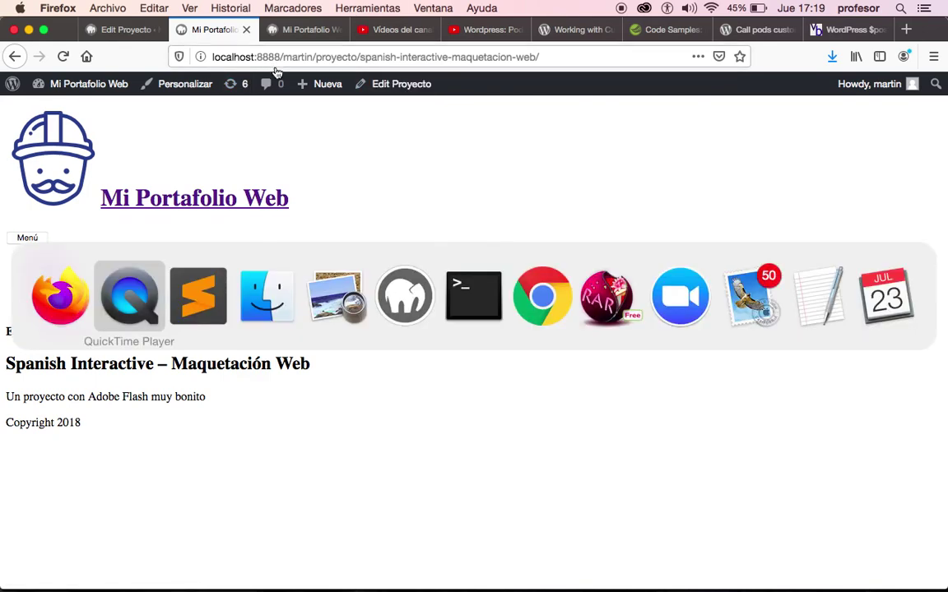
key(super+Tab)
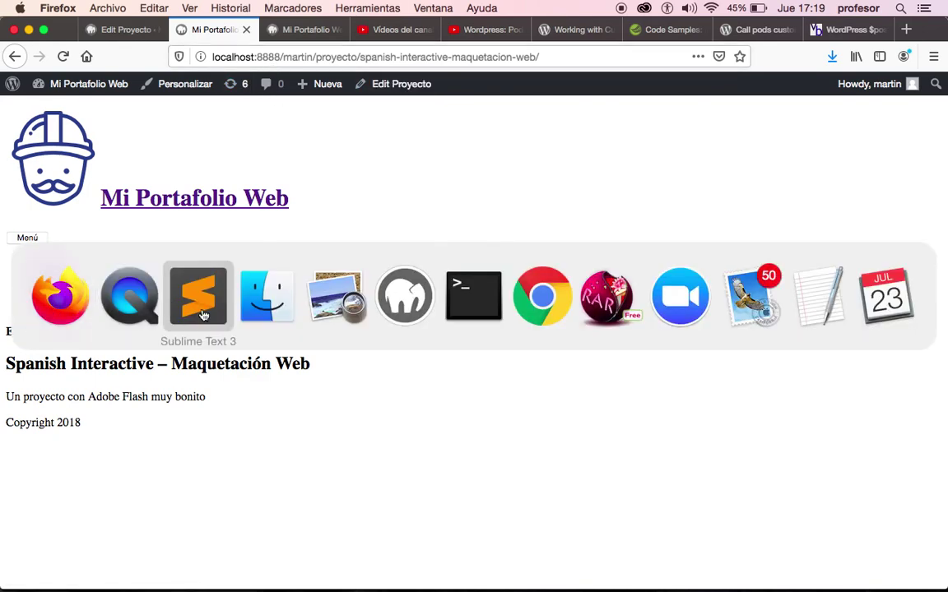
click(179, 268)
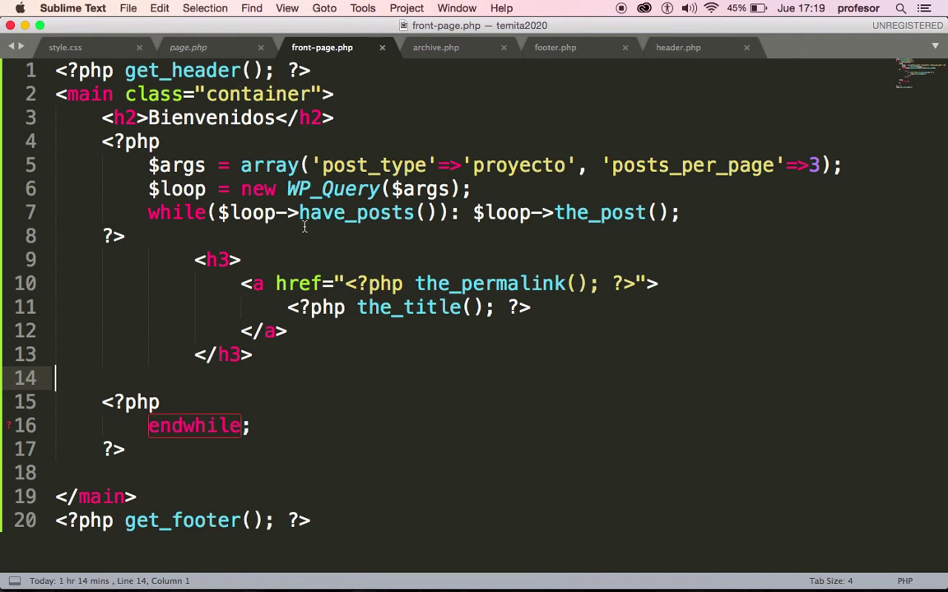
key(super+k)
key(super+b)
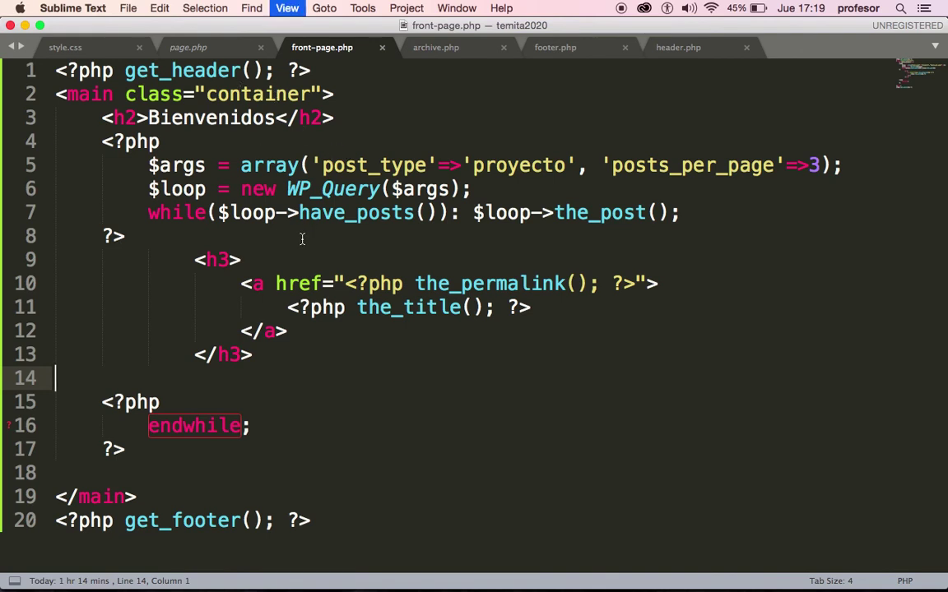
click(90, 293)
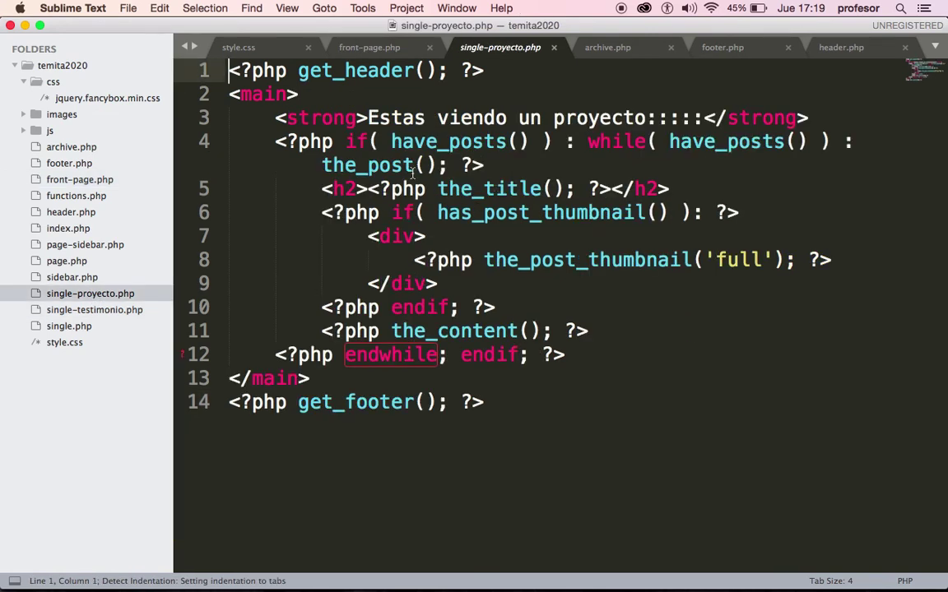
Insert an empty multi-line PHP block inside the post loop, just above the h2 title, with an indented line ready for code.
click(522, 172)
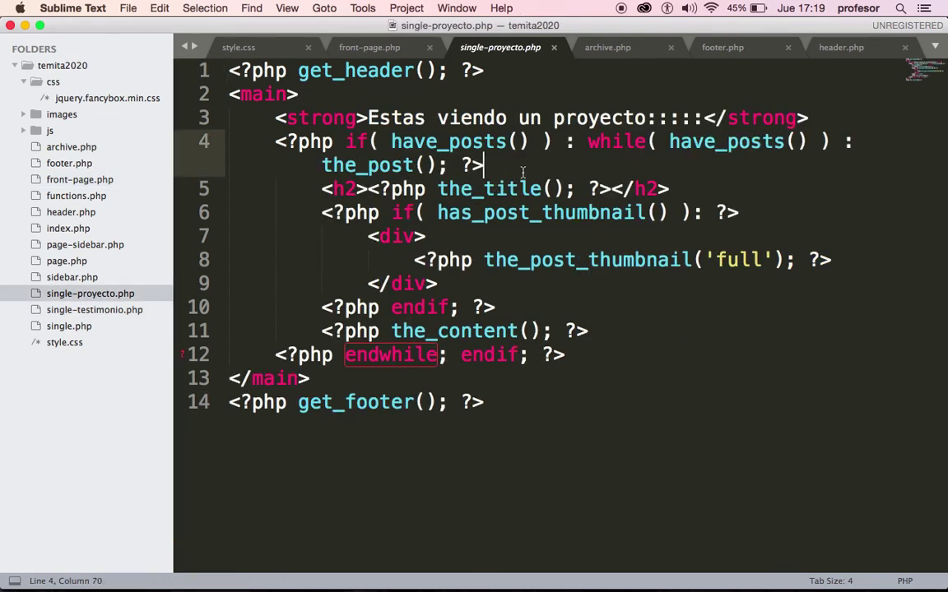
key(Return)
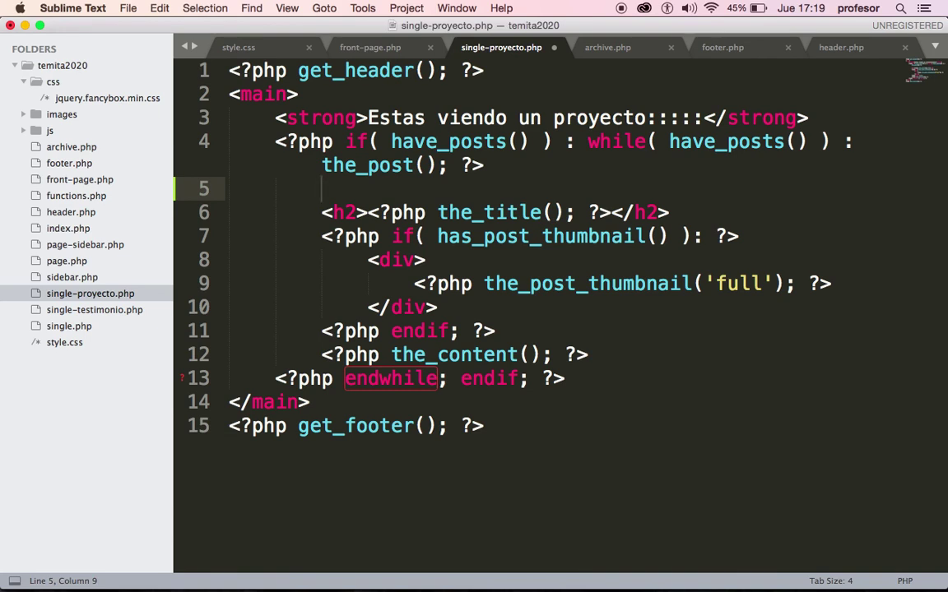
text(php)
key(Tab)
key(BackSpace)
key(BackSpace)
key(Return)
key(Return)
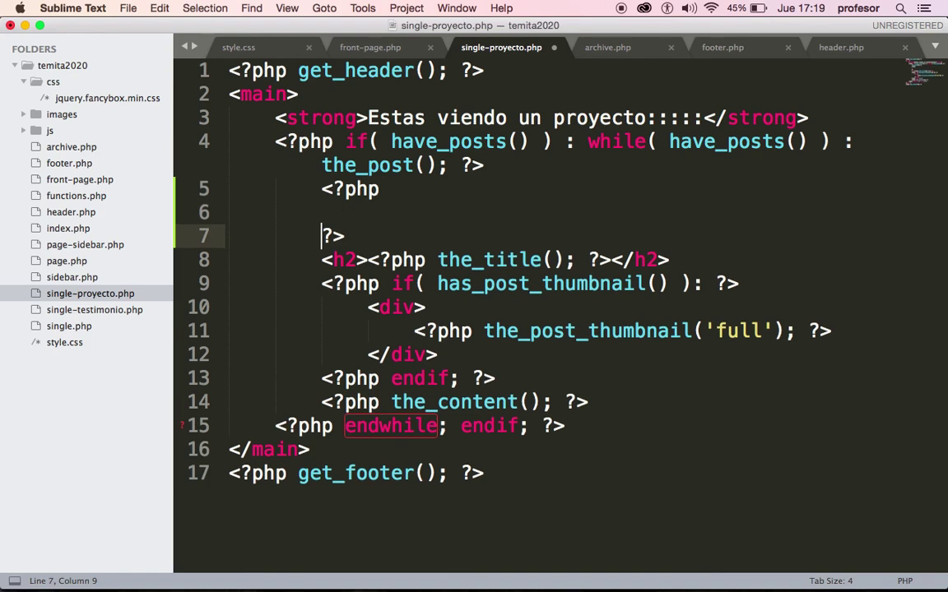
key(Up)
key(Tab)
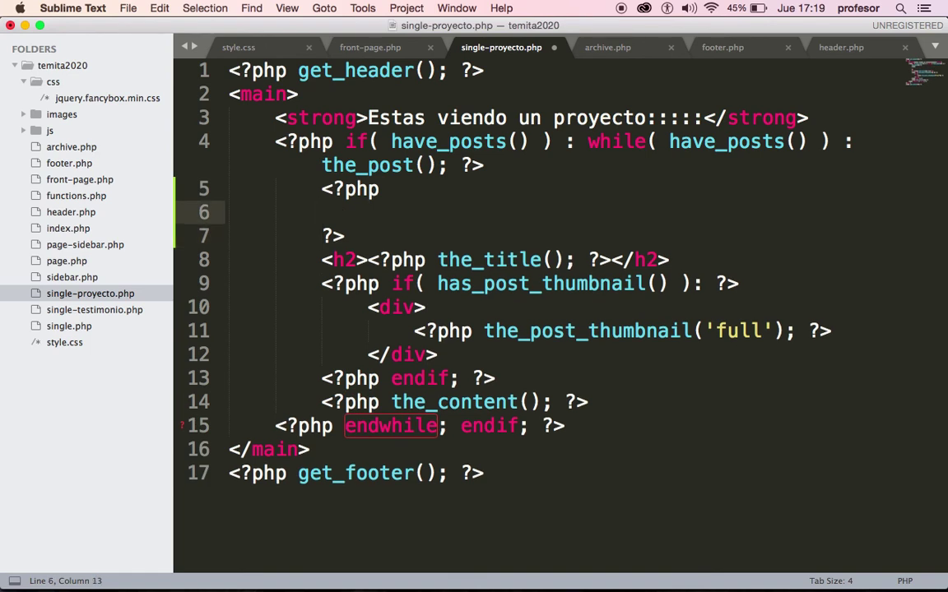
In the new PHP block, write the assignment $proyecto = pods('proyecto',$post->ID).
text($pr)
text(oyecto =)
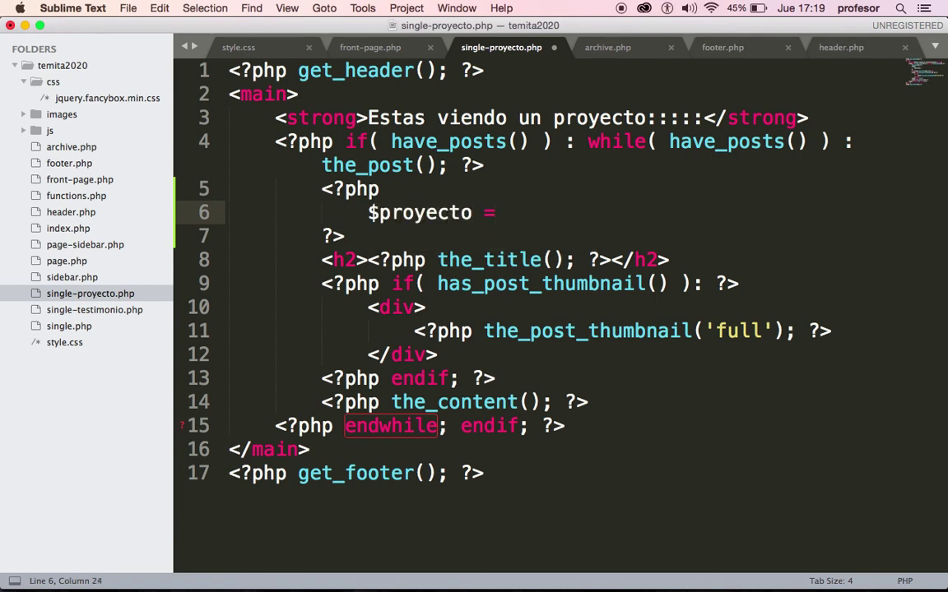
text( pod)
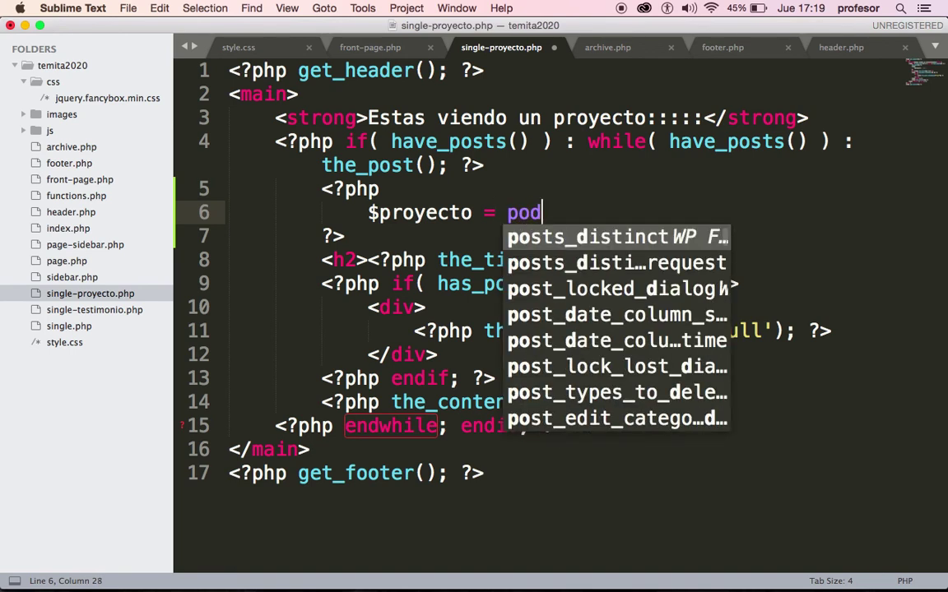
text(s())
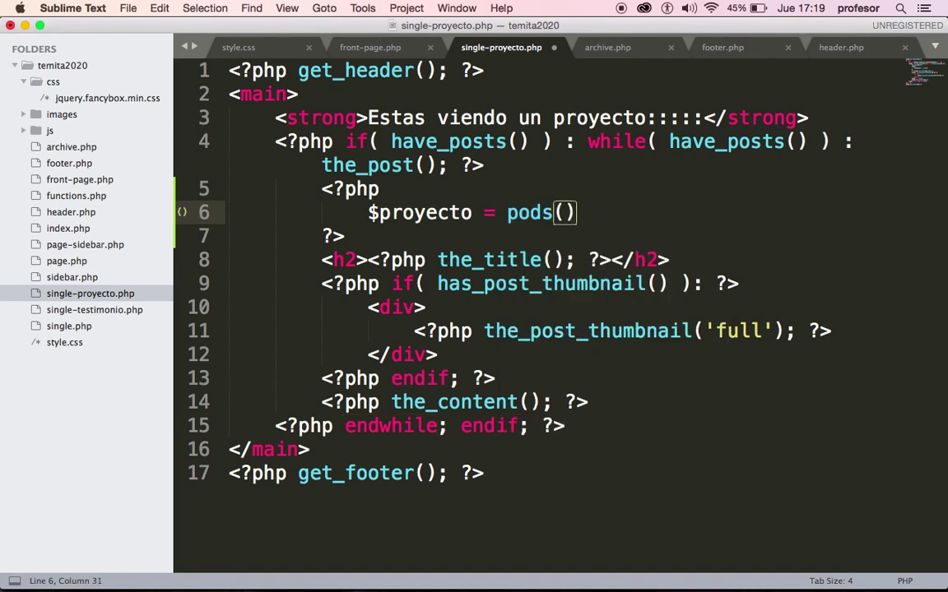
key(Left)
text(')
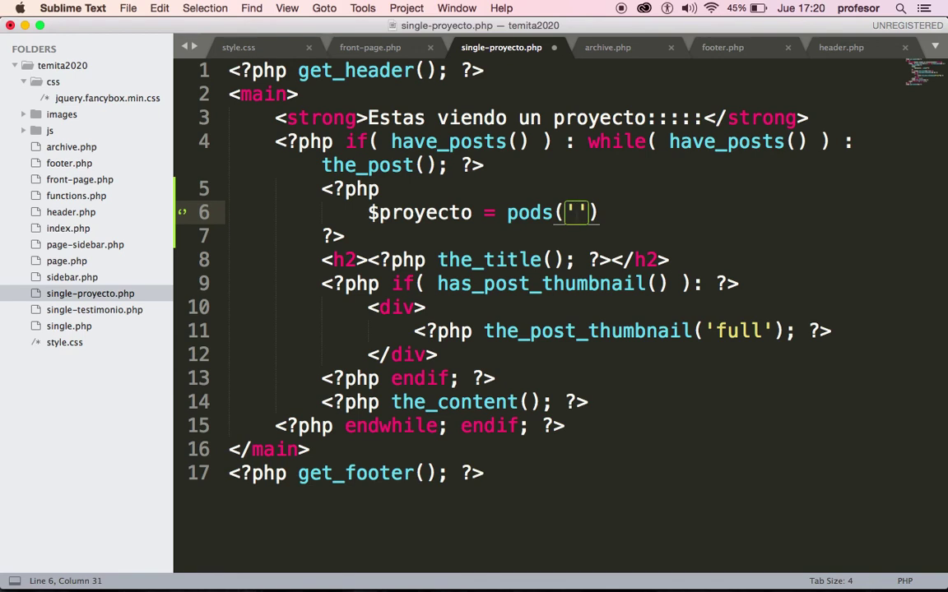
text(proyecto)
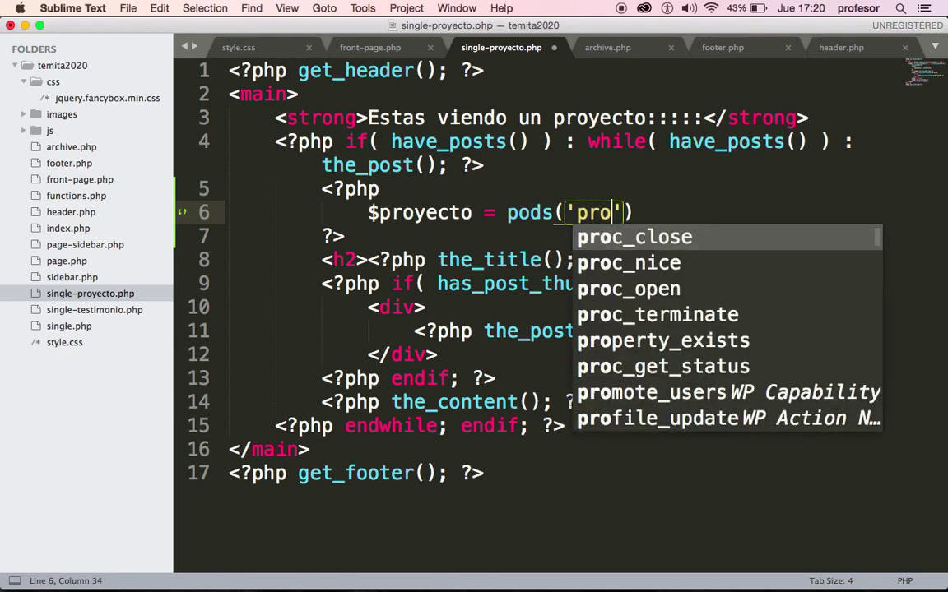
text(')
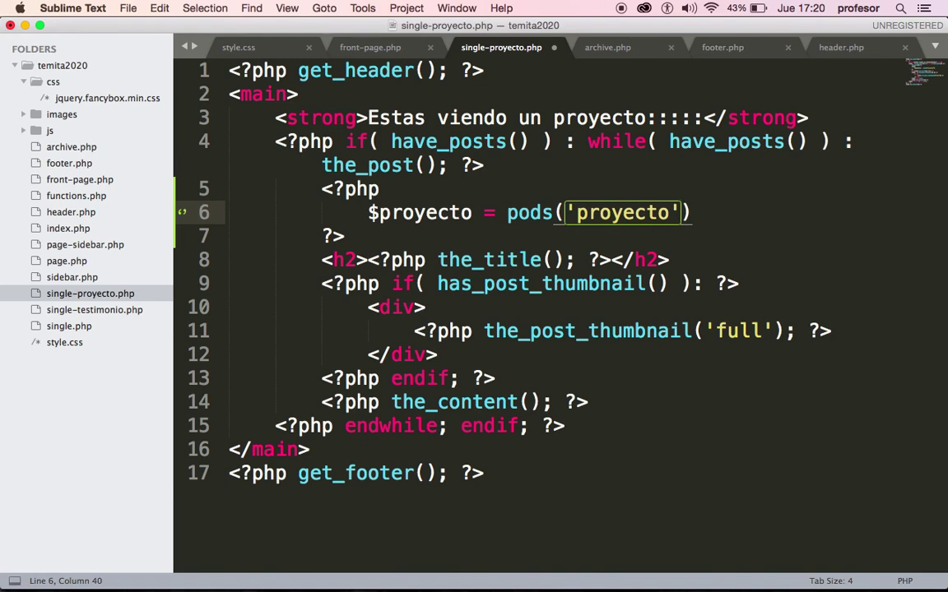
text(,$)
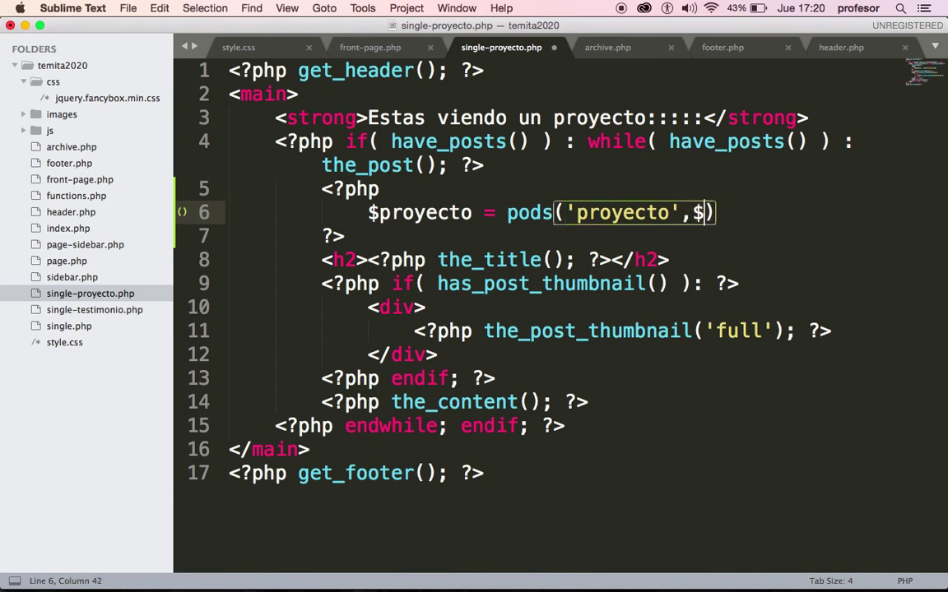
text(post)
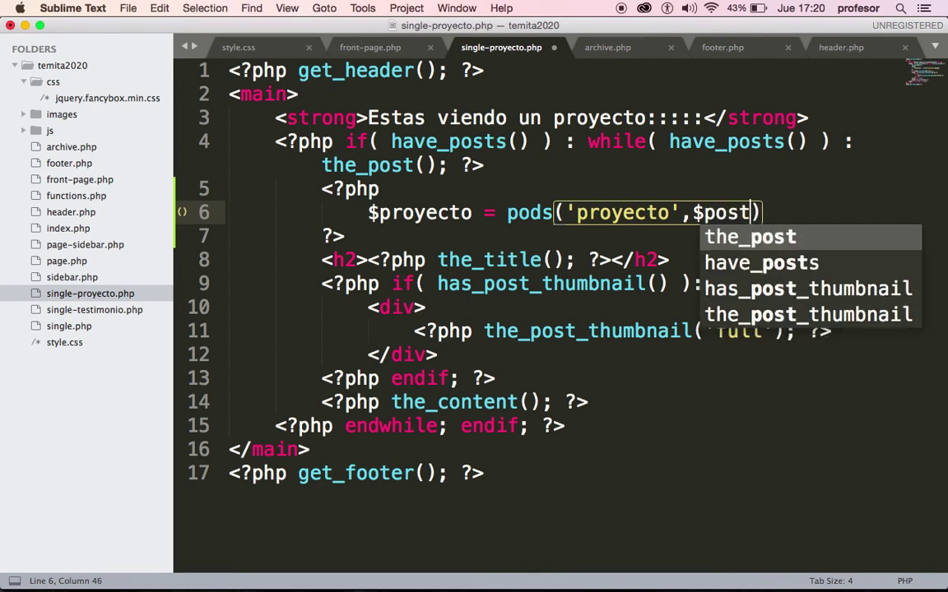
text(-)
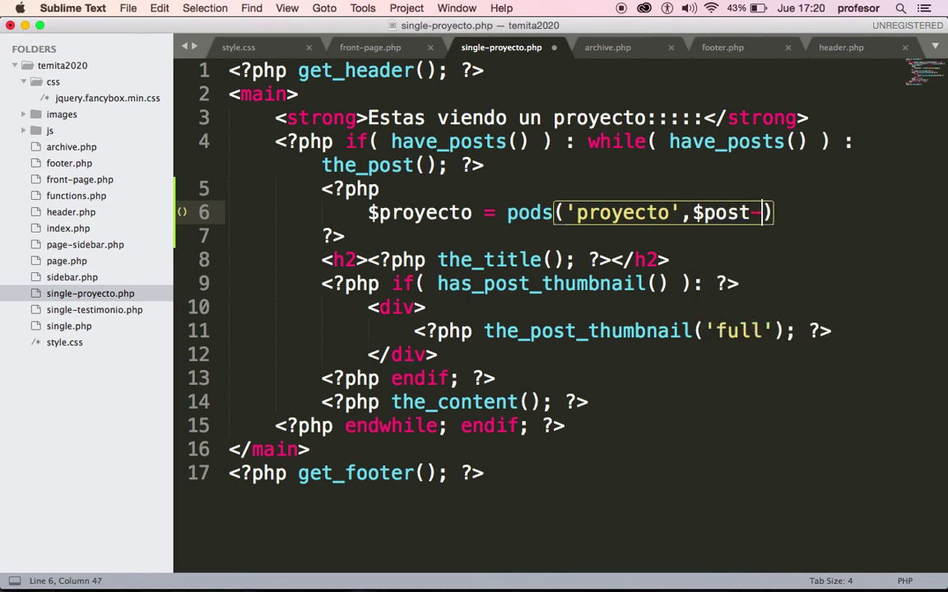
text(>I)
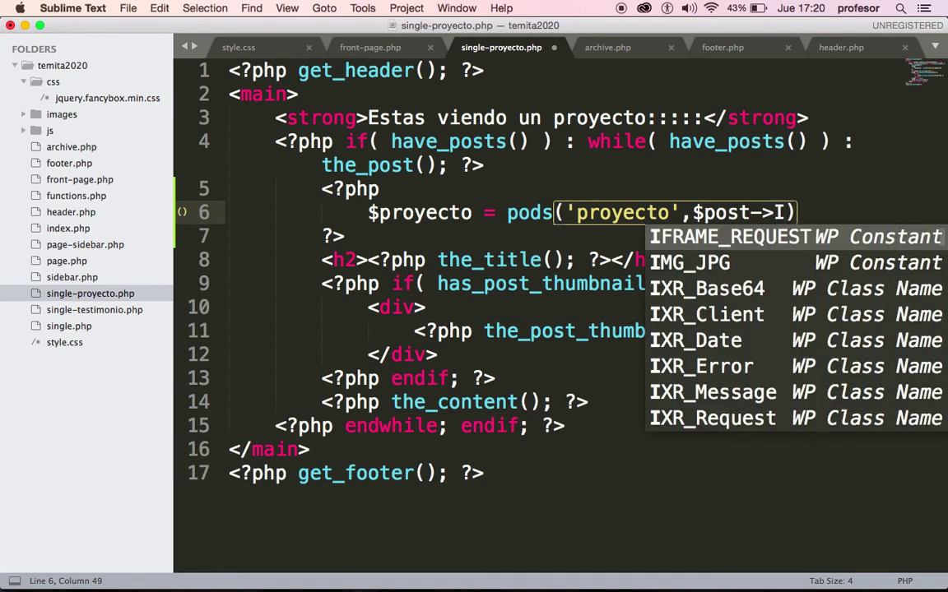
text(D)
Highlight the 'proyecto' argument in the pods() call.
key(shift+Left)
key(shift+Left)
key(shift+Left)
key(shift+Left)
key(shift+Left)
key(shift+Left)
key(shift+Left)
key(shift+Left)
key(shift+Left)
key(shift+Left)
key(shift+Left)
key(shift+Left)
key(shift+Left)
key(shift+Left)
key(shift+Left)
key(shift+Left)
key(shift+Left)
key(shift+Left)
key(shift+Left)
key(shift+Left)
key(shift+Left)
key(Left)
key(Left)
key(Left)
key(Right)
key(Right)
key(Right)
key(Right)
key(Right)
key(Left)
key(Left)
key(shift+Right)
key(shift+Right)
key(shift+Right)
key(shift+Right)
key(shift+Right)
key(shift+Right)
key(shift+Right)
key(shift+Right)
key(shift+Right)
key(shift+Right)
key(shift+Right)
key(shift+Left)
Switch to Firefox and check the internal name of the Proyectos pod in the list of pods.
key(super+Tab)
click(131, 31)
mouse_move(48, 497)
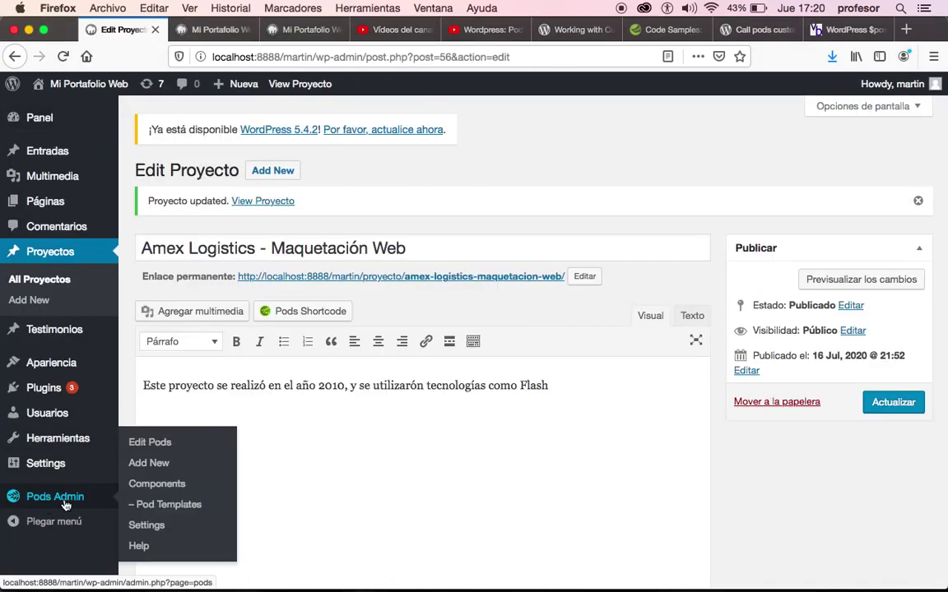
click(152, 449)
mouse_move(118, 330)
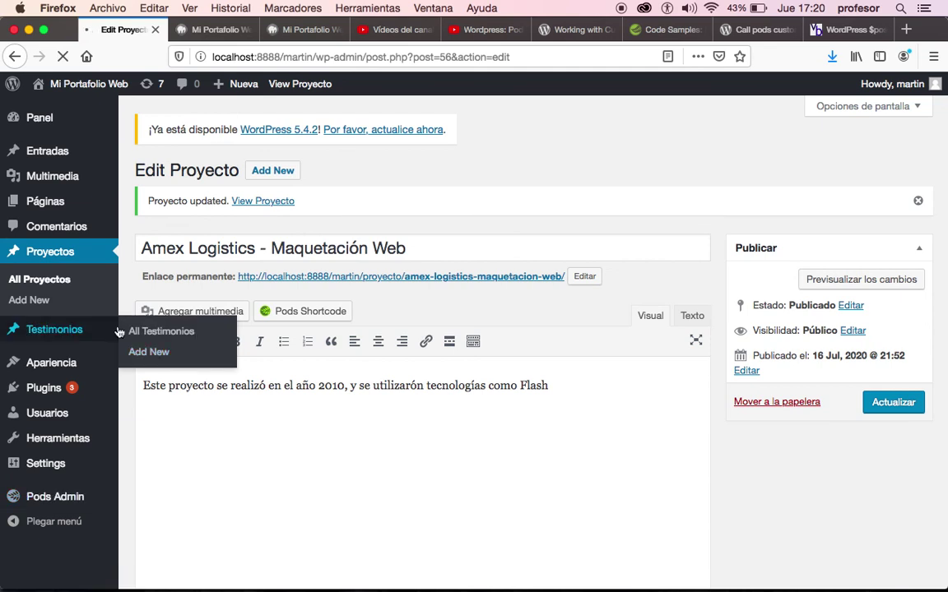
mouse_move(61, 468)
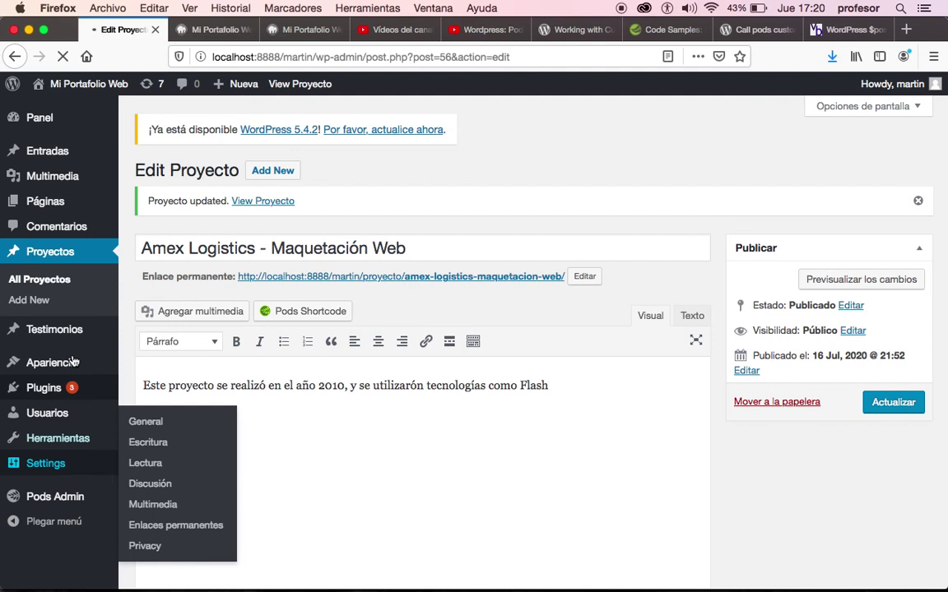
mouse_move(59, 436)
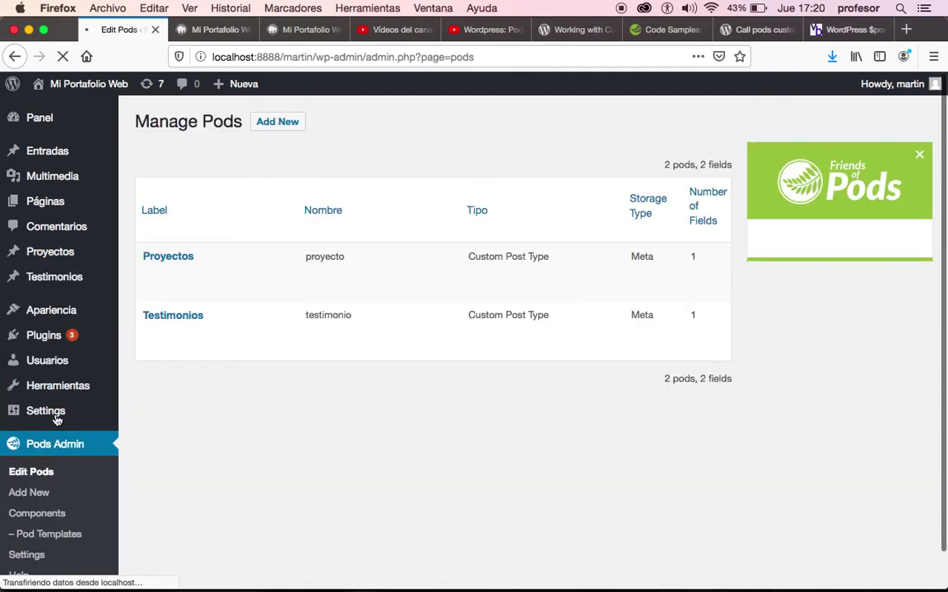
double_click(329, 256)
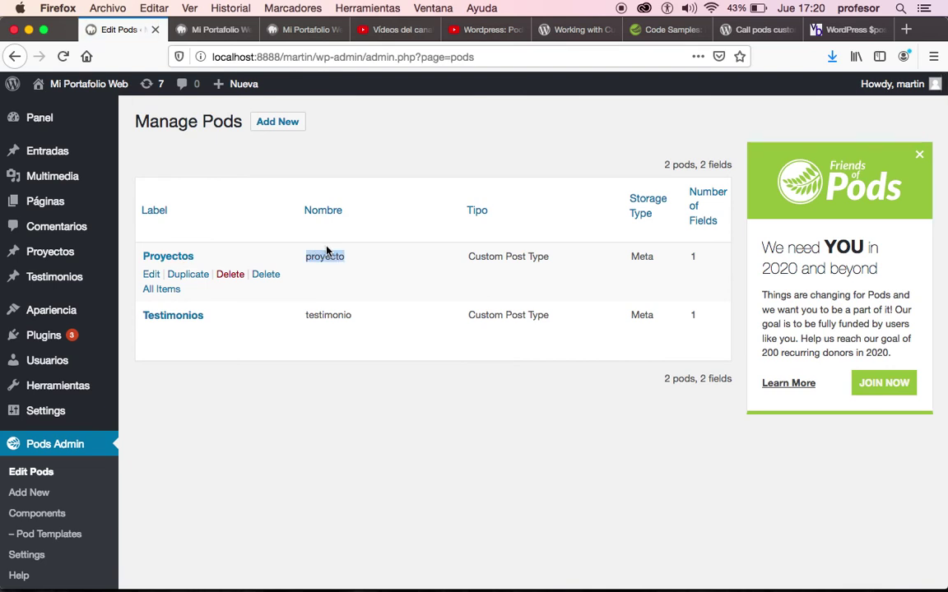
Switch to Sublime Text, end the $proyecto assignment with a semicolon and start a new line below it.
key(super+Tab)
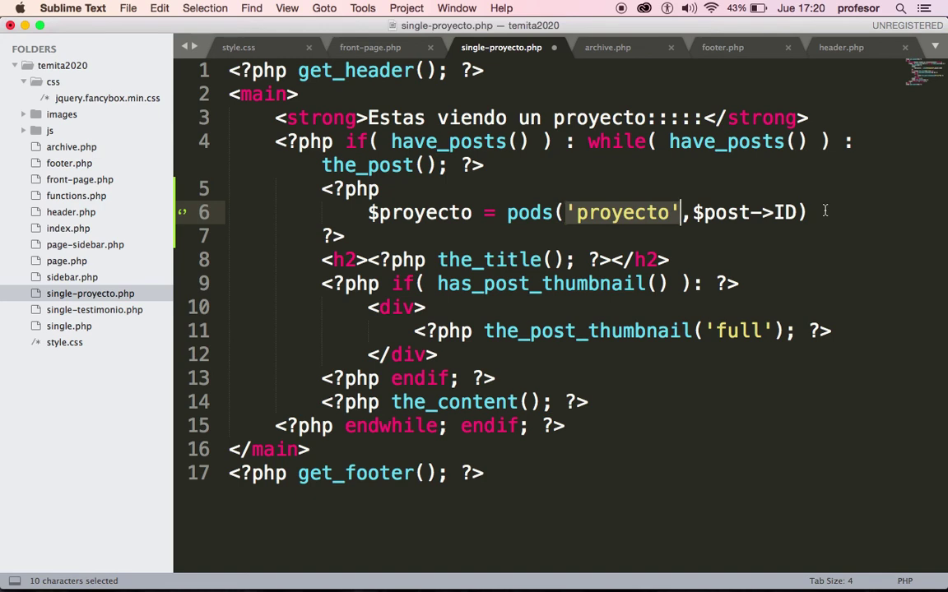
key(super+Right)
text(;)
key(Return)
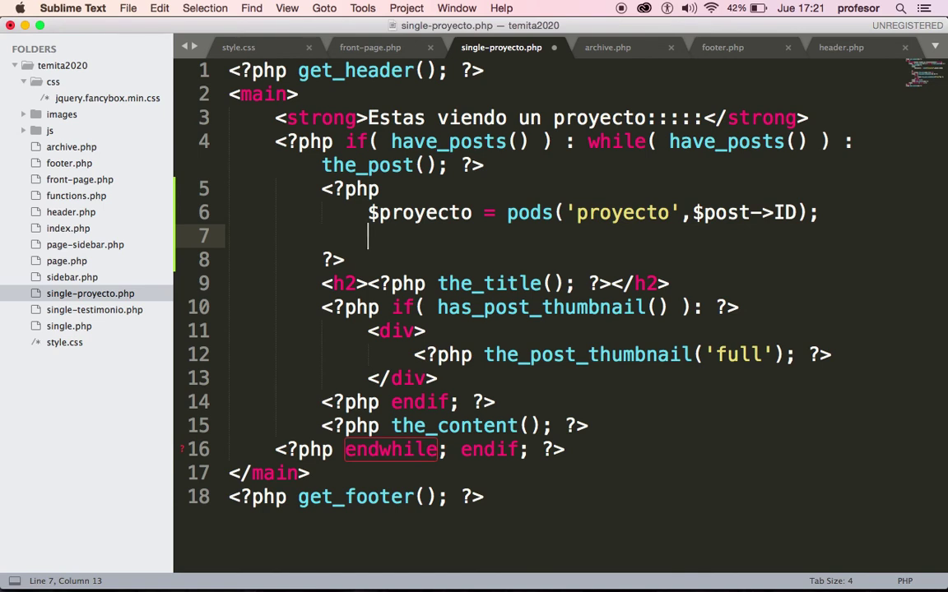
Below the assignment, write echo $proyecto->display('tecnologias'); and save single-proyecto.php.
text(echo)
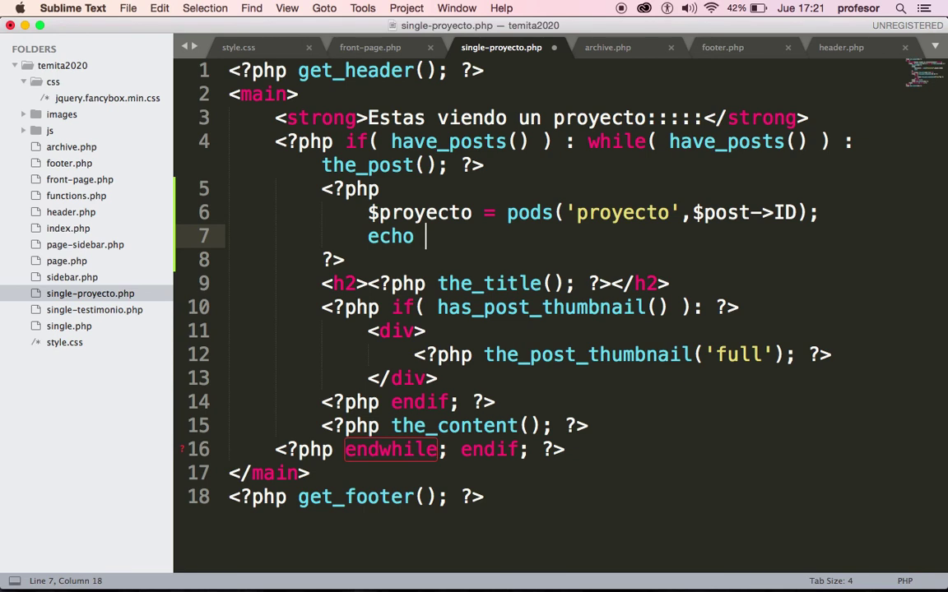
text($pro)
key(Return)
text(-)
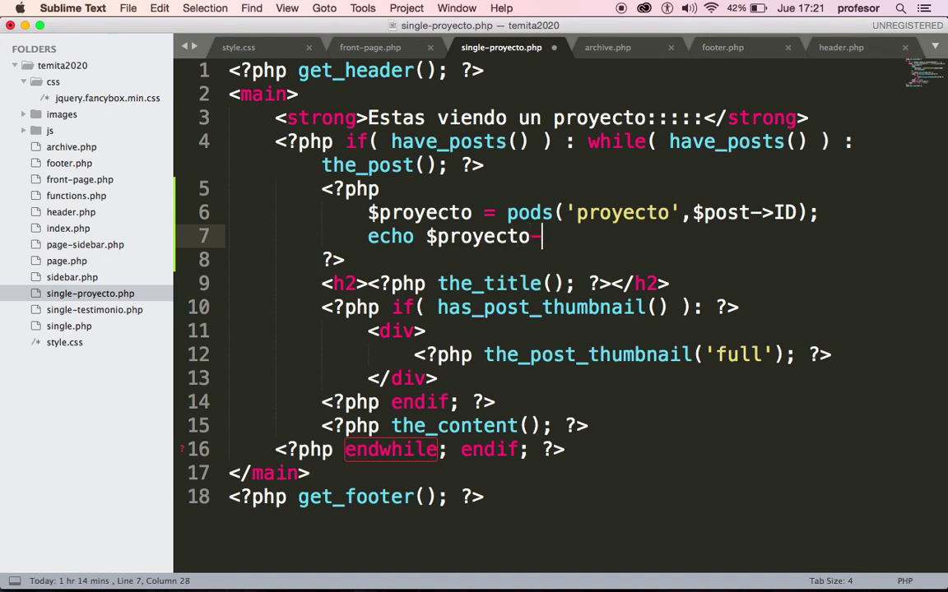
text(>display()
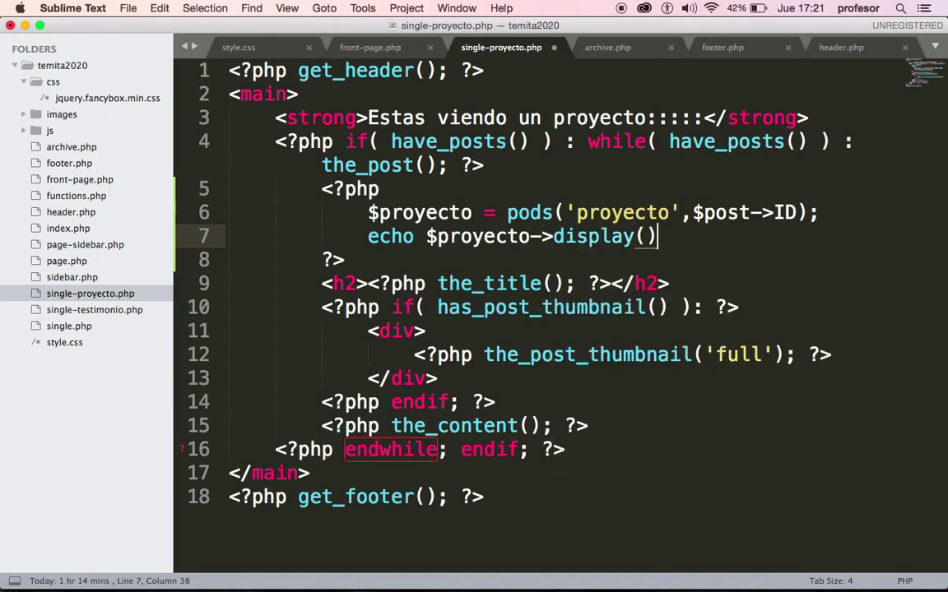
text(')
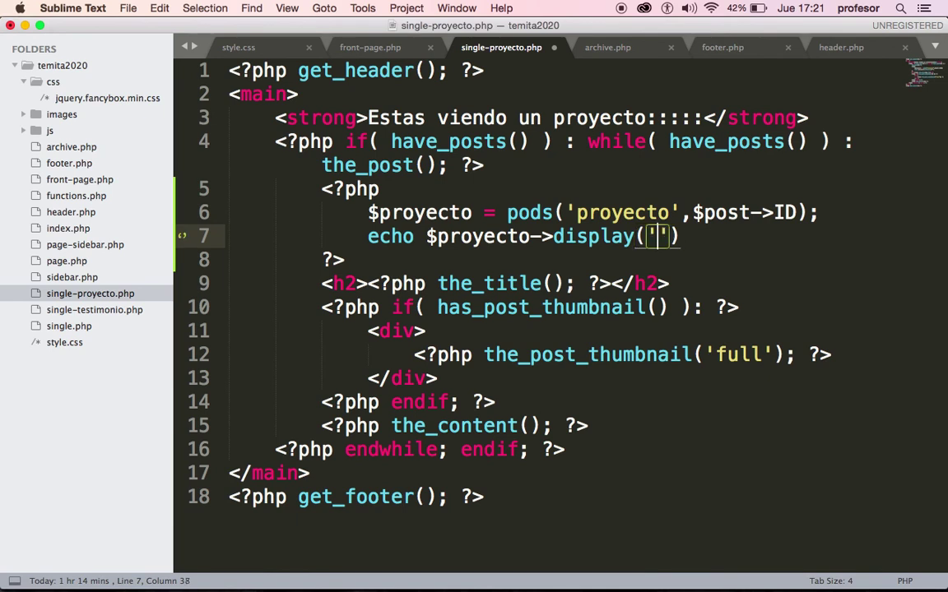
text(tecnolog)
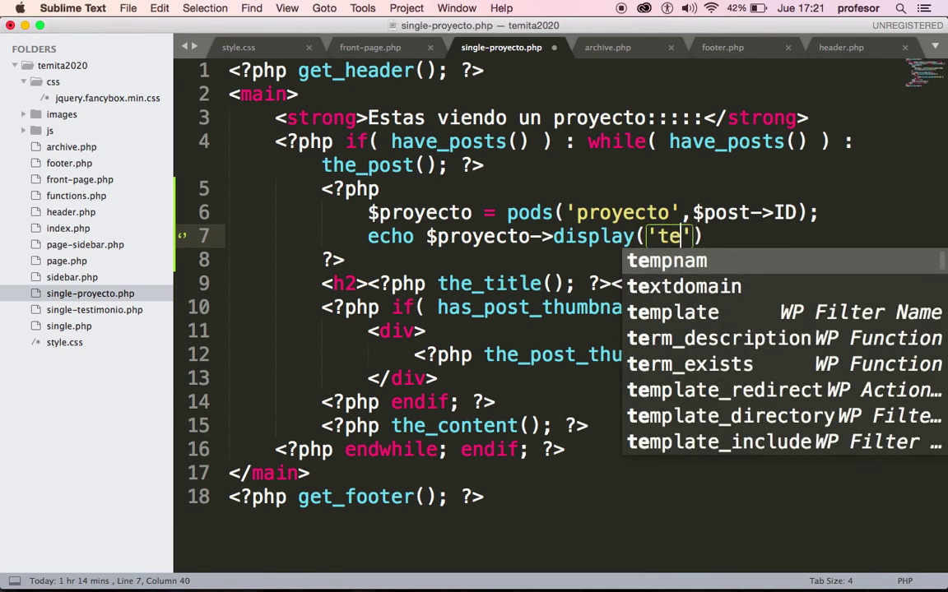
text(ias'))
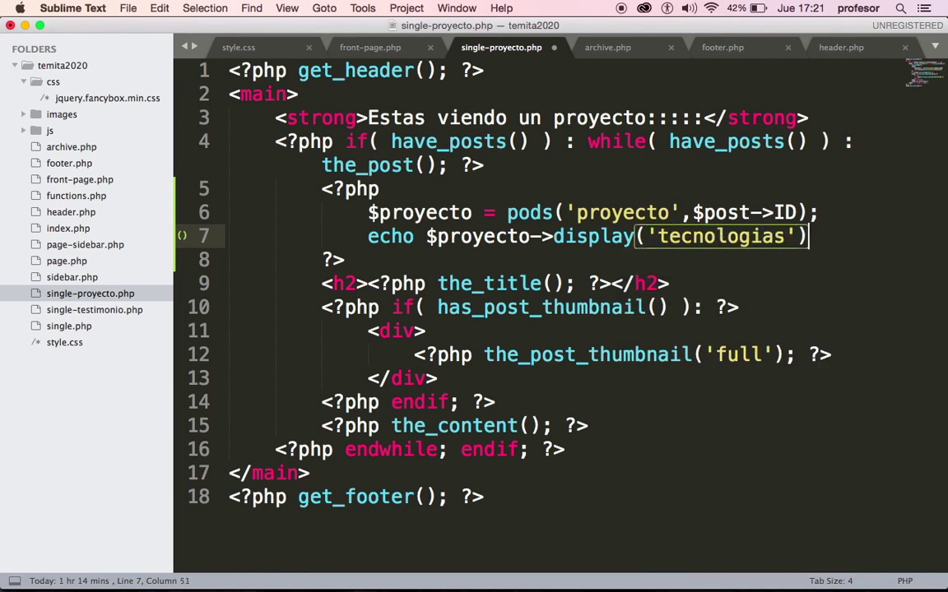
text(;)
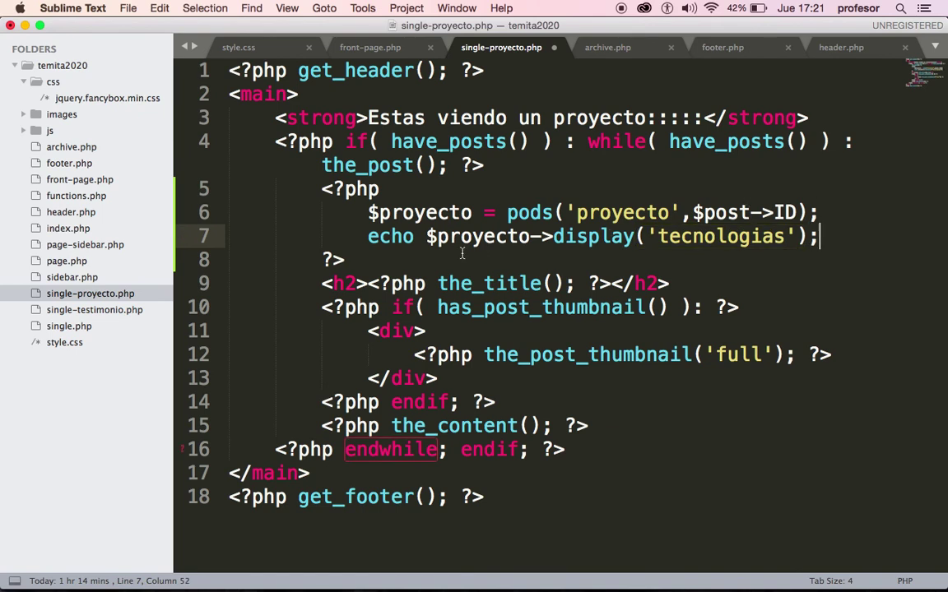
drag(425, 236, 821, 236)
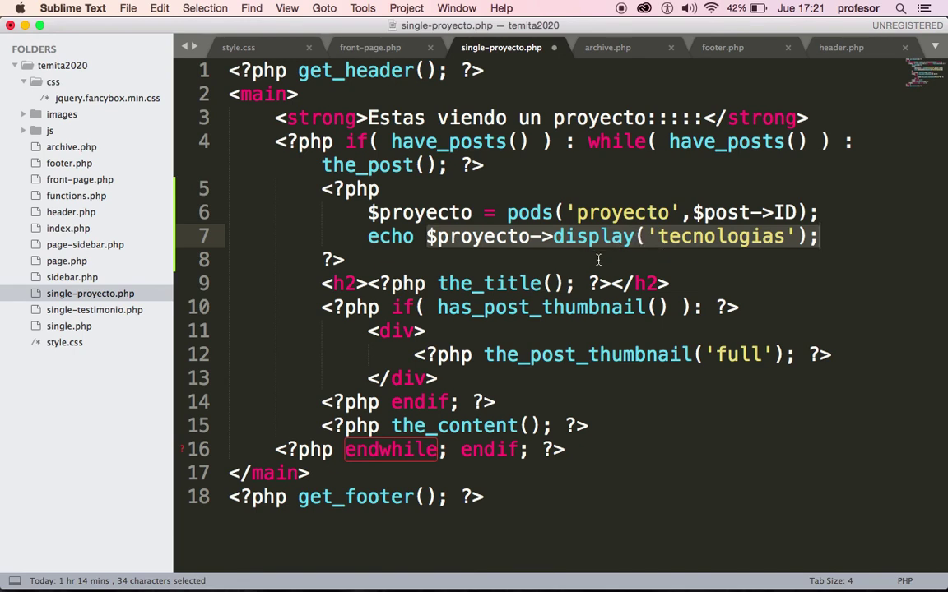
key(super+s)
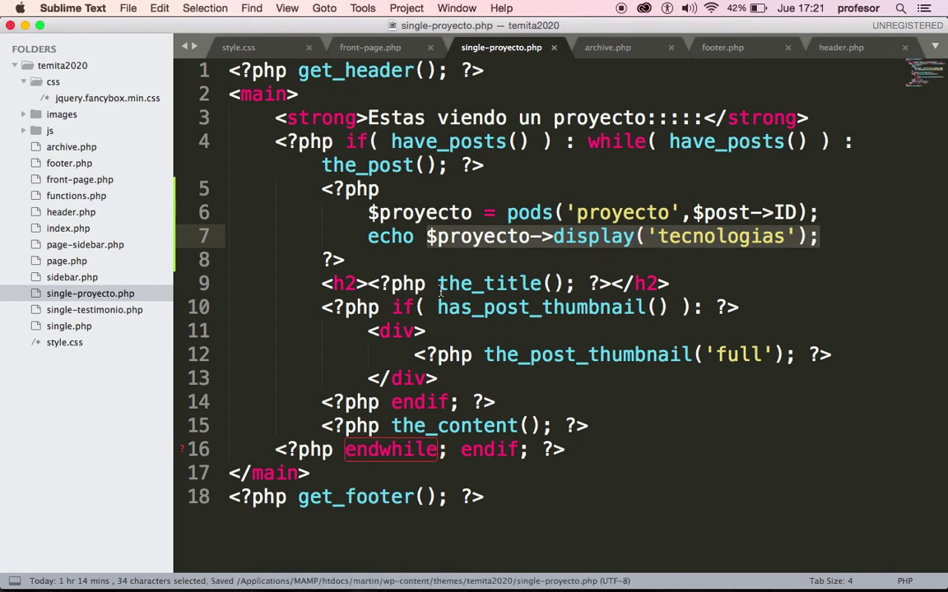
drag(370, 284, 472, 284)
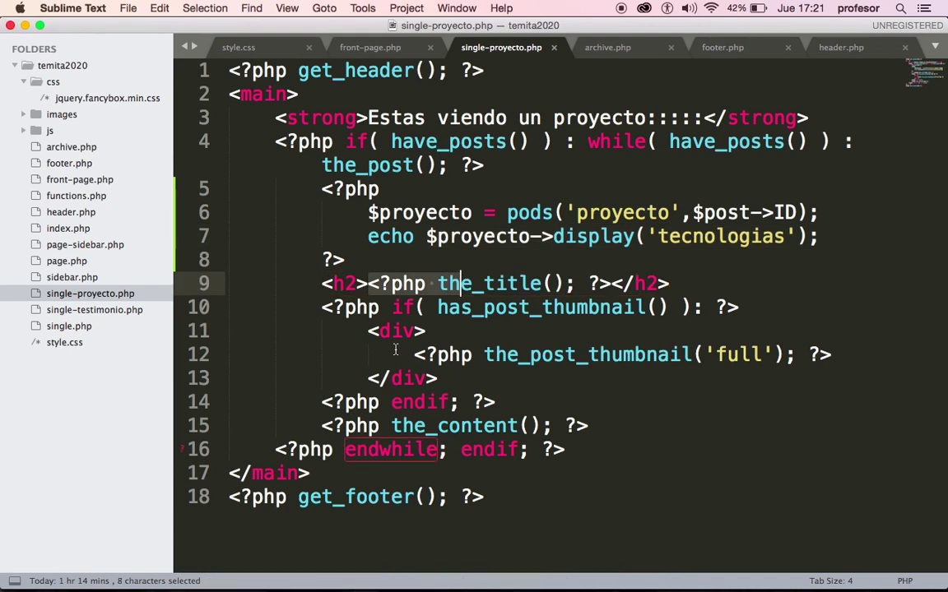
In Firefox, reload the Spanish Interactive – Maquetación Web project page to check its technologies output, and return to Sublime Text.
key(super+Tab)
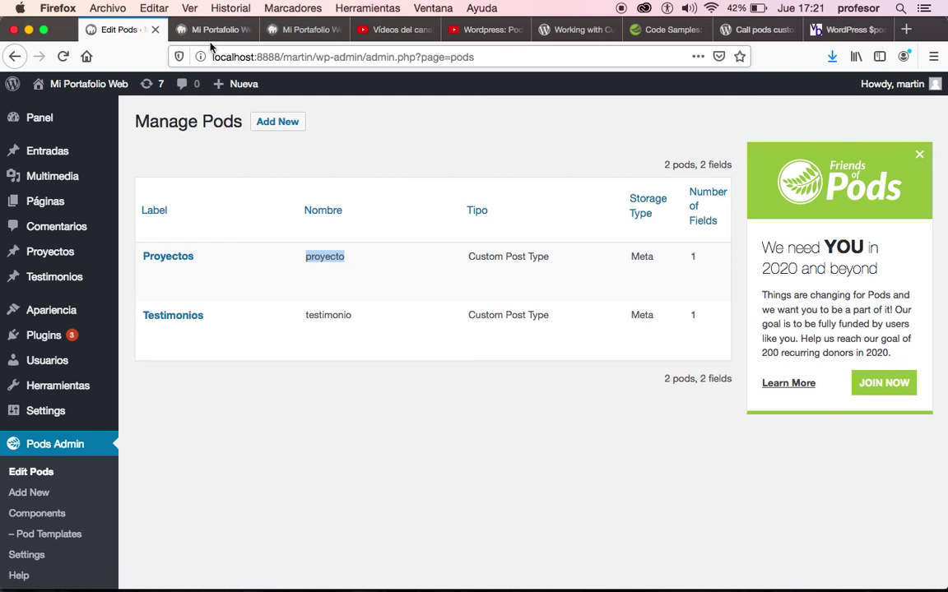
click(207, 29)
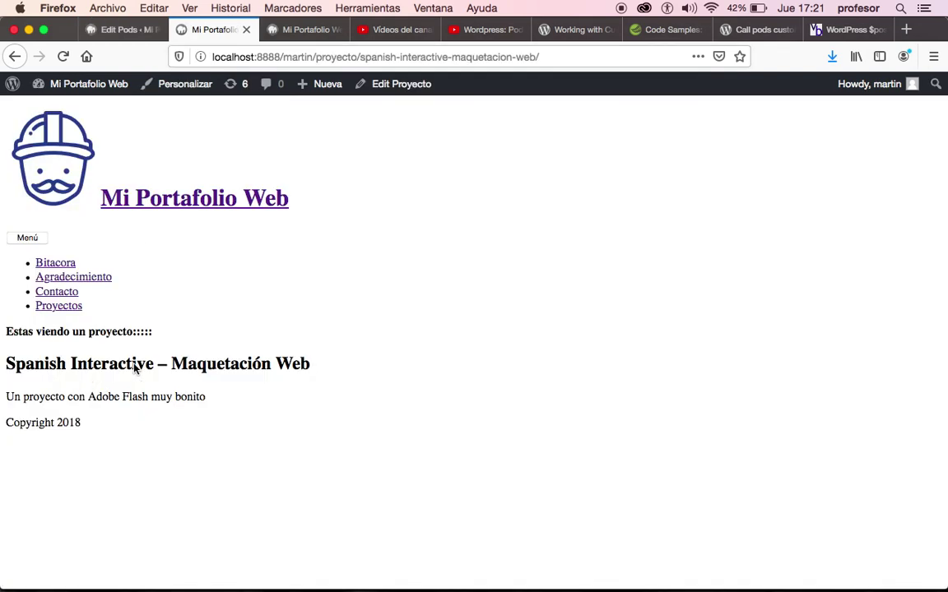
click(63, 57)
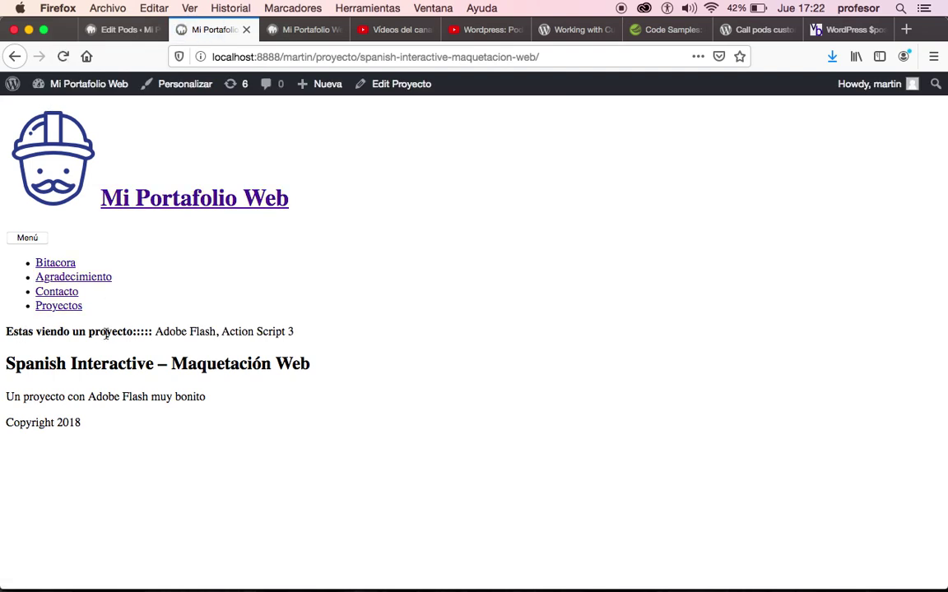
drag(154, 332, 300, 336)
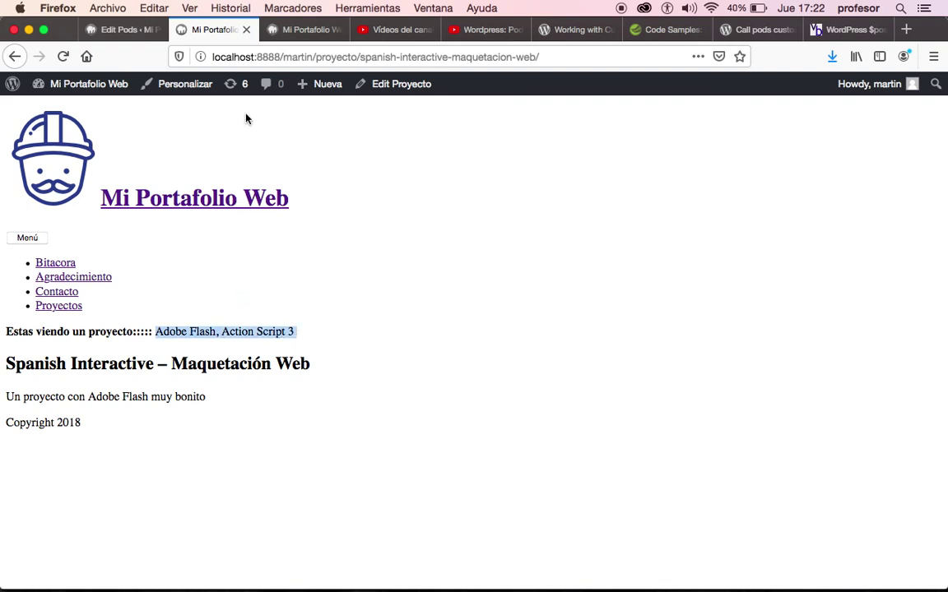
key(super+Tab)
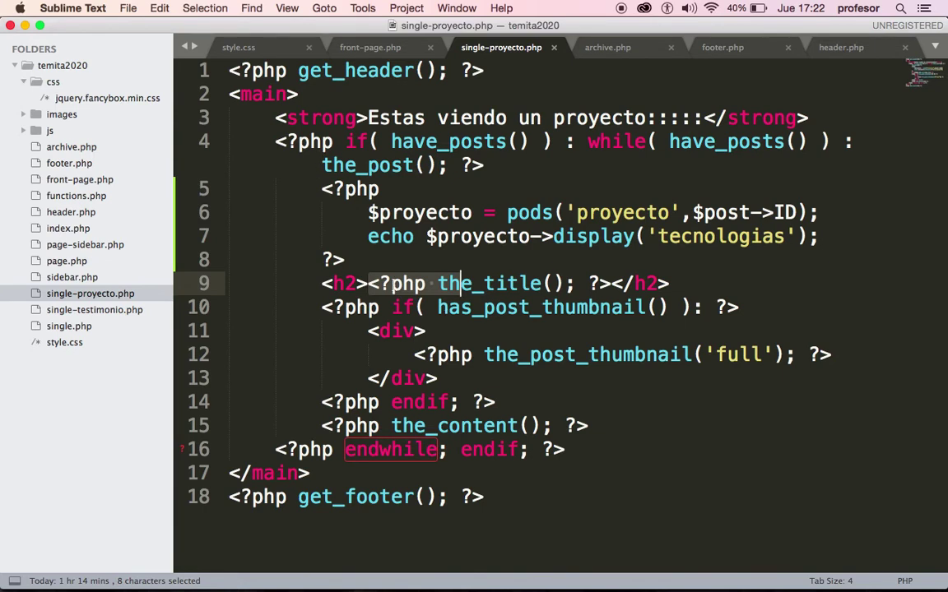